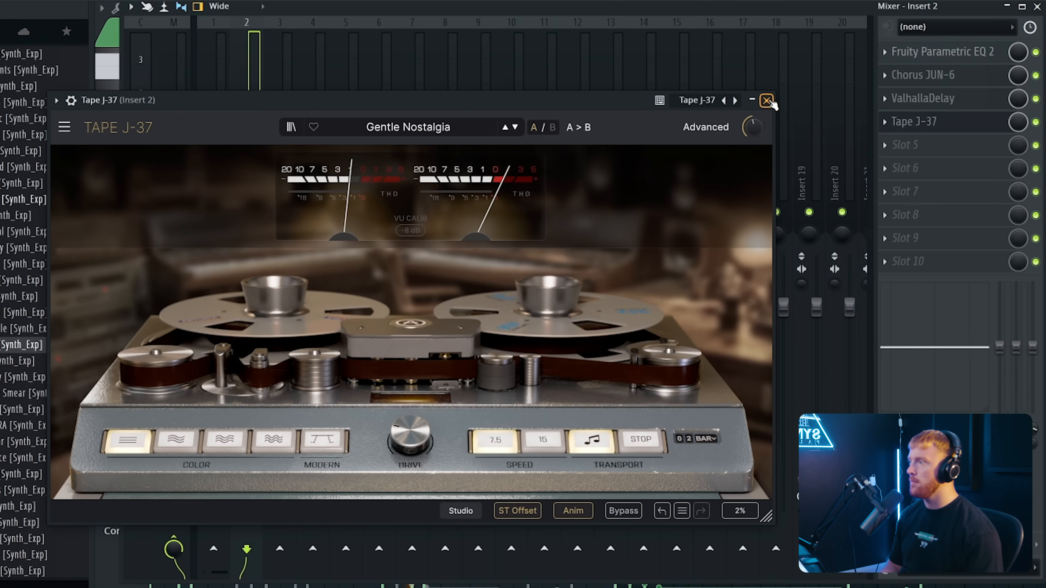
# Close the Tape J-37 effect, transpose the chord notes up three semitones and play the pattern.
pyautogui.click(767, 101)
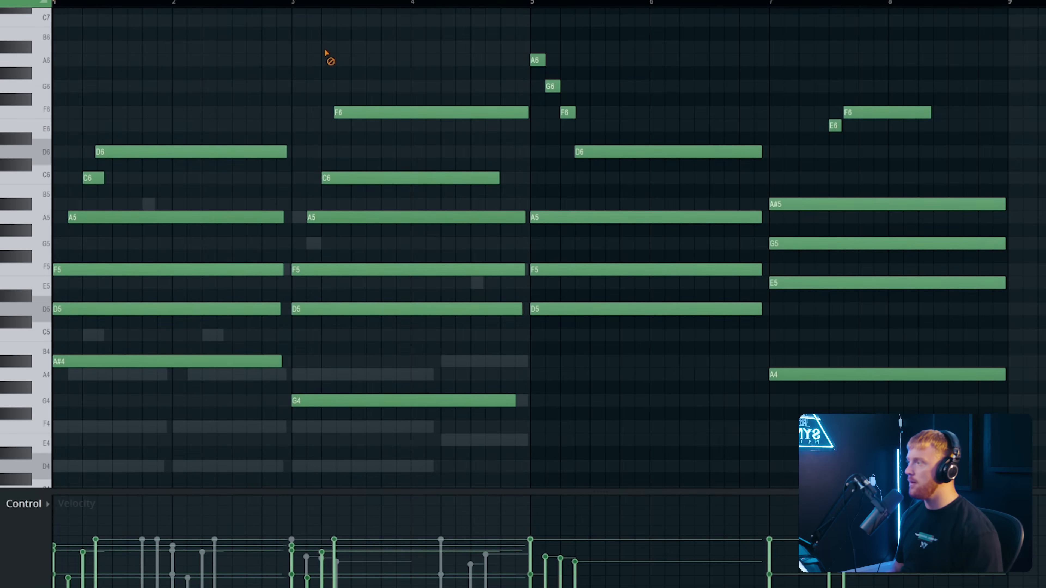
pyautogui.hotkey('shift', 'Up')
pyautogui.hotkey('shift', 'Up')
pyautogui.hotkey('shift', 'Up')
pyautogui.press('space')
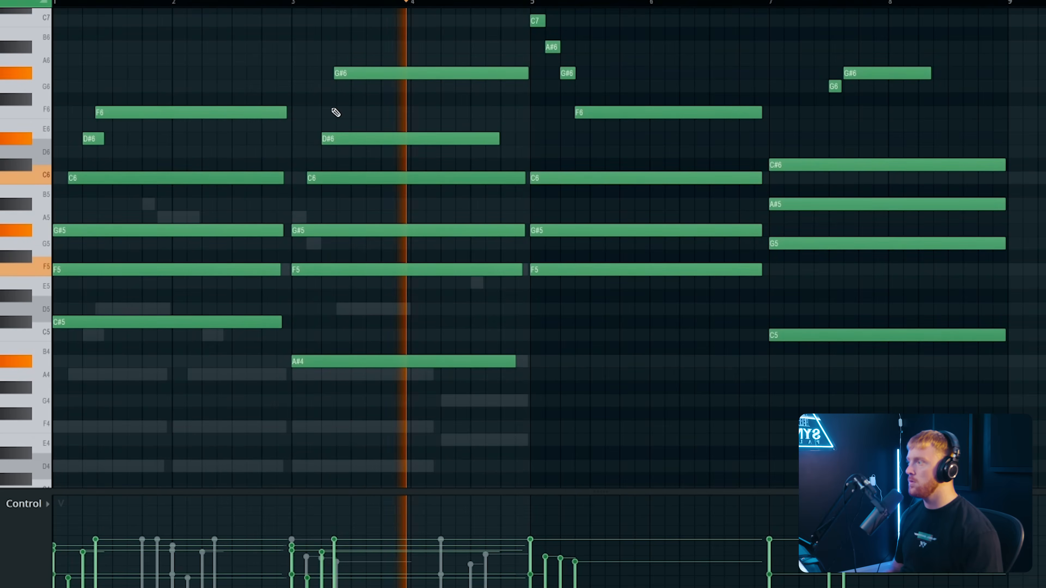
# Set the piano roll's scale highlighting root note to F.
pyautogui.scroll(3, 344, 147)
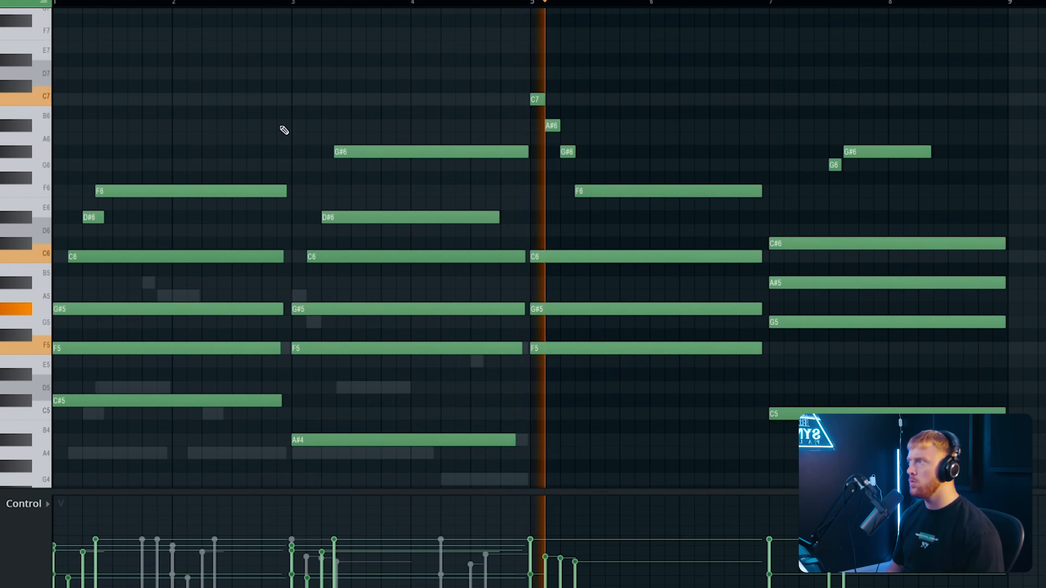
pyautogui.click(41, 2)
pyautogui.moveTo(38, 42)
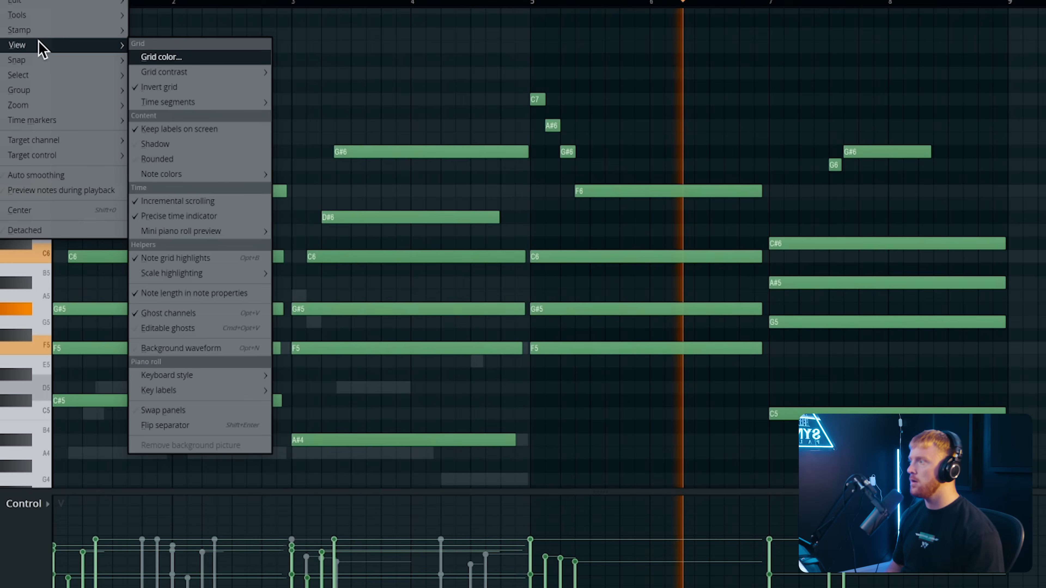
pyautogui.moveTo(214, 275)
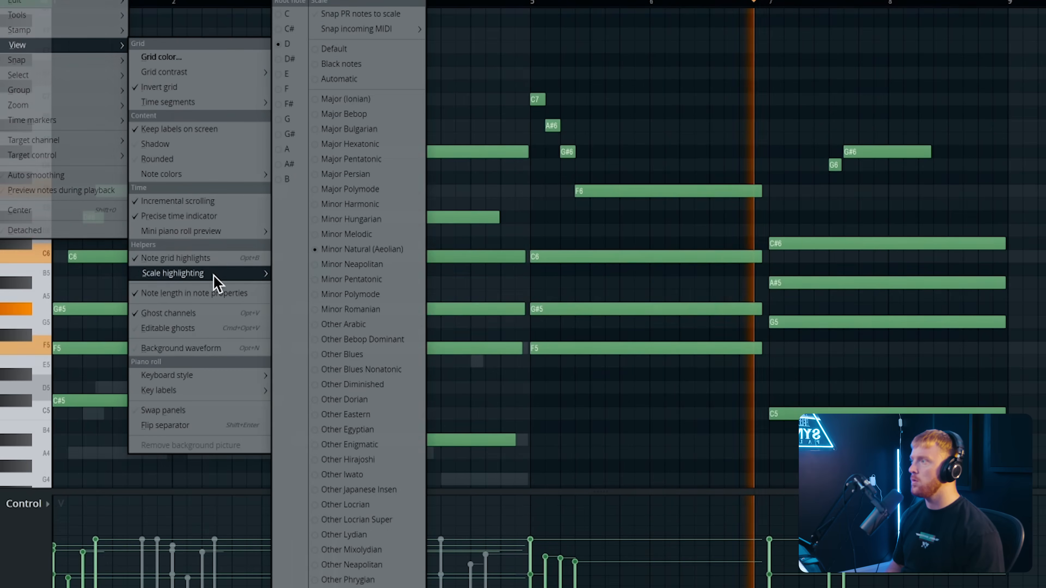
pyautogui.click(296, 90)
# Remove the other channel's ghosted notes from behind the chord notes.
pyautogui.rightClick(256, 456)
pyautogui.rightClick(256, 456)
pyautogui.press('Delete')
pyautogui.rightClick(354, 260)
pyautogui.rightClick(354, 260)
pyautogui.scroll(-1, 348, 267)
pyautogui.scroll(-1, 349, 270)
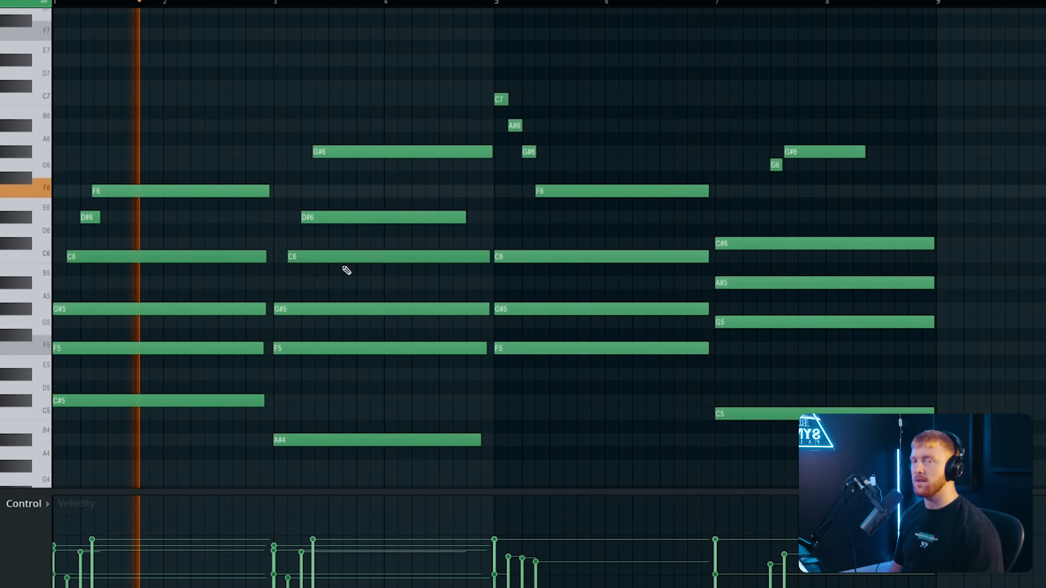
# Apply the level randomizer to the selected A#5, G5 and D#5 notes of the last chord and deselect them.
pyautogui.moveTo(899, 211); pyautogui.dragTo(868, 211)
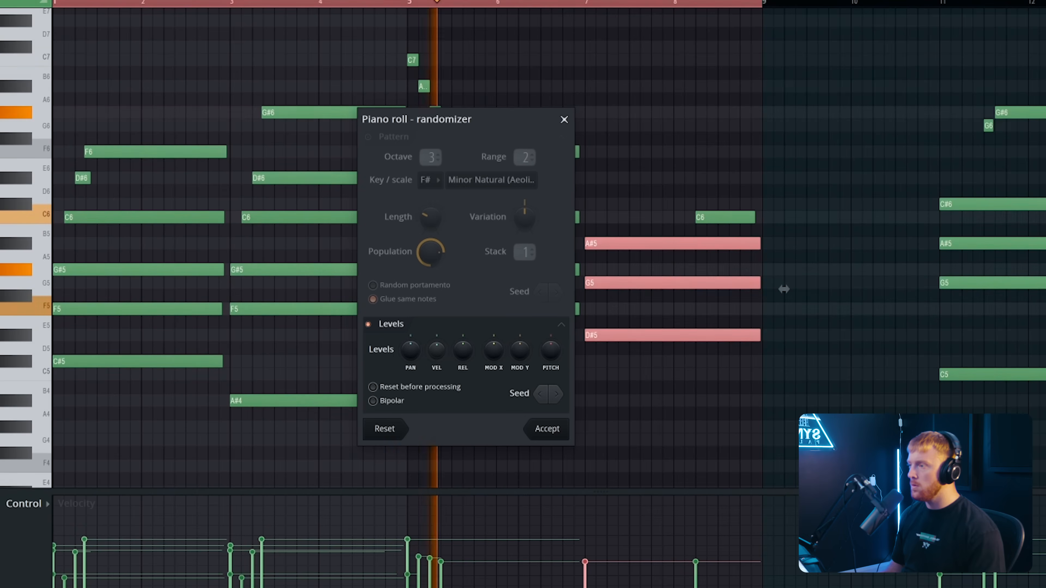
pyautogui.click(546, 429)
pyautogui.hotkey('ctrl', 'd')
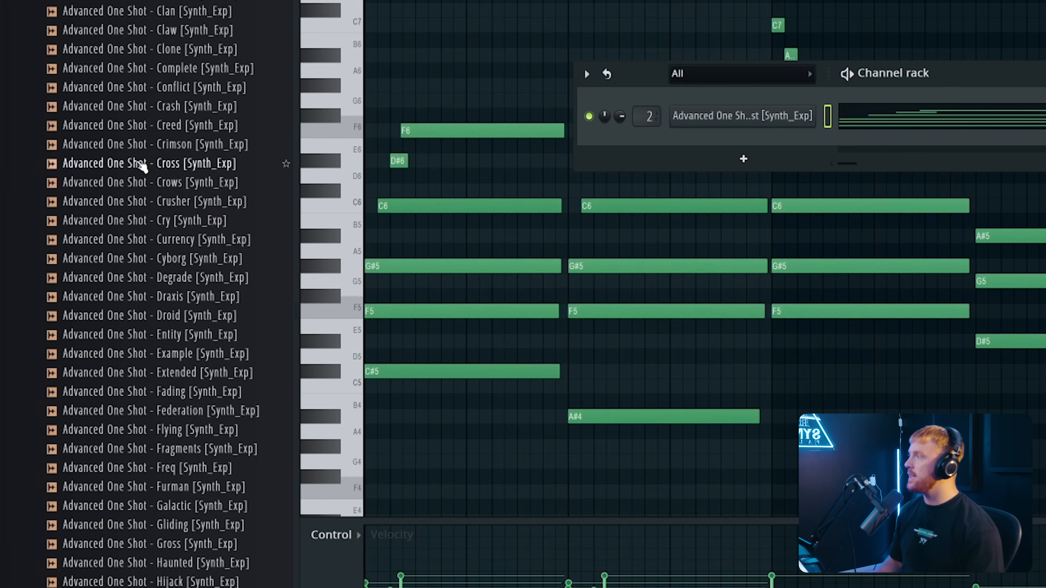
# Audition the Advanced One Shot samples and add Boards to the channel rack as a new channel.
pyautogui.scroll(4, 140, 164)
pyautogui.click(168, 69)
pyautogui.click(163, 108)
pyautogui.moveTo(160, 117); pyautogui.dragTo(648, 162)
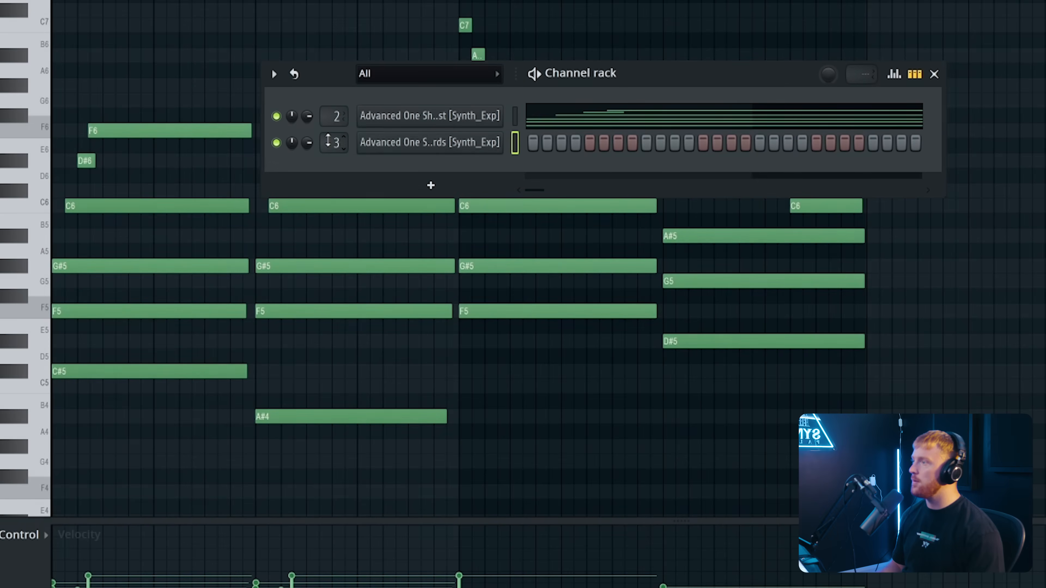
# Open the volume envelope settings of the Boards channel and play the pattern.
pyautogui.click(430, 142)
pyautogui.click(97, 39)
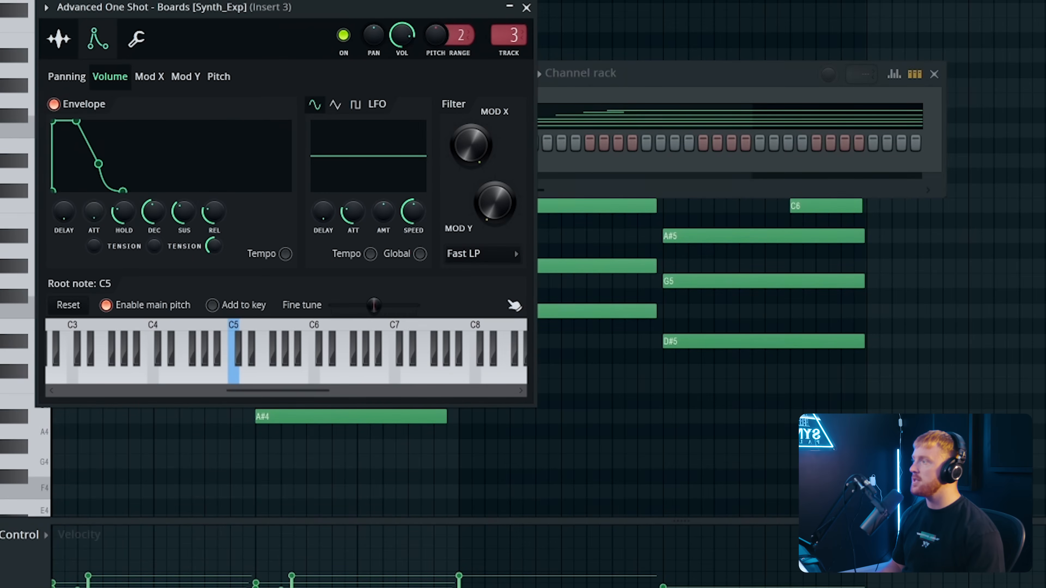
pyautogui.press('space')
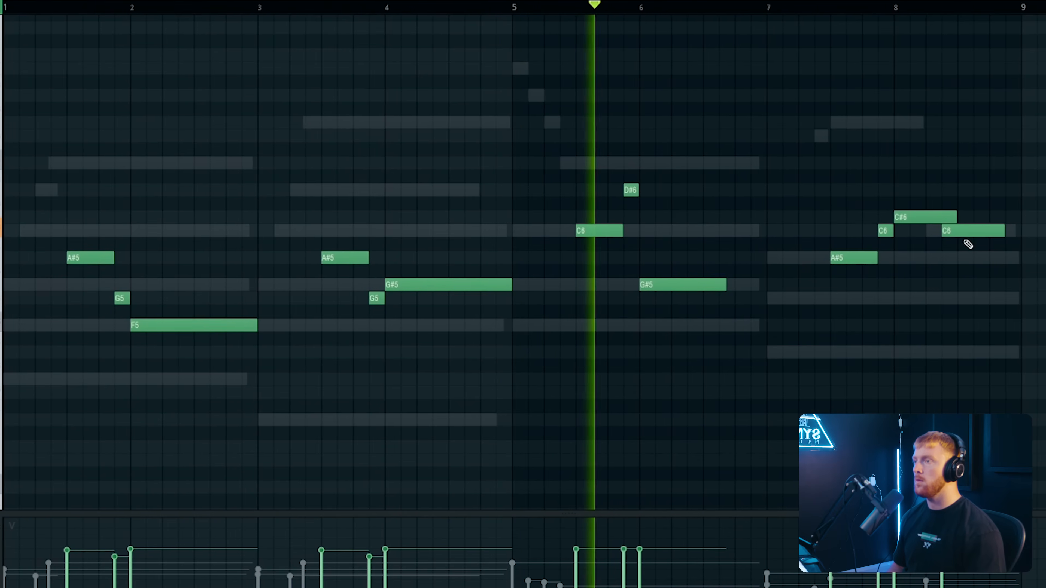
# Extend the melody's last C6 note so it ends at bar 9.
pyautogui.moveTo(928, 212); pyautogui.dragTo(920, 213)
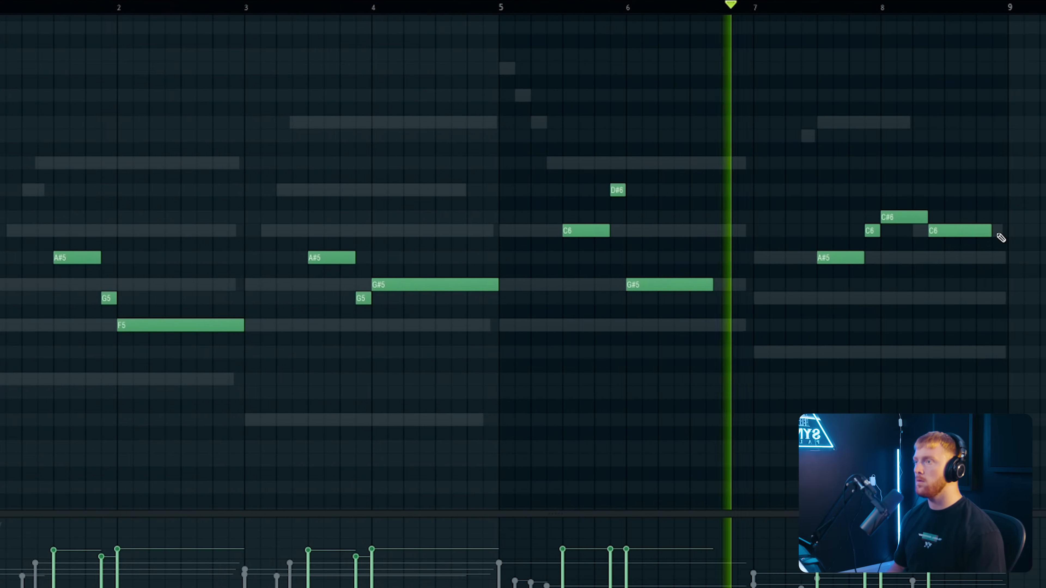
pyautogui.moveTo(988, 229); pyautogui.dragTo(999, 230)
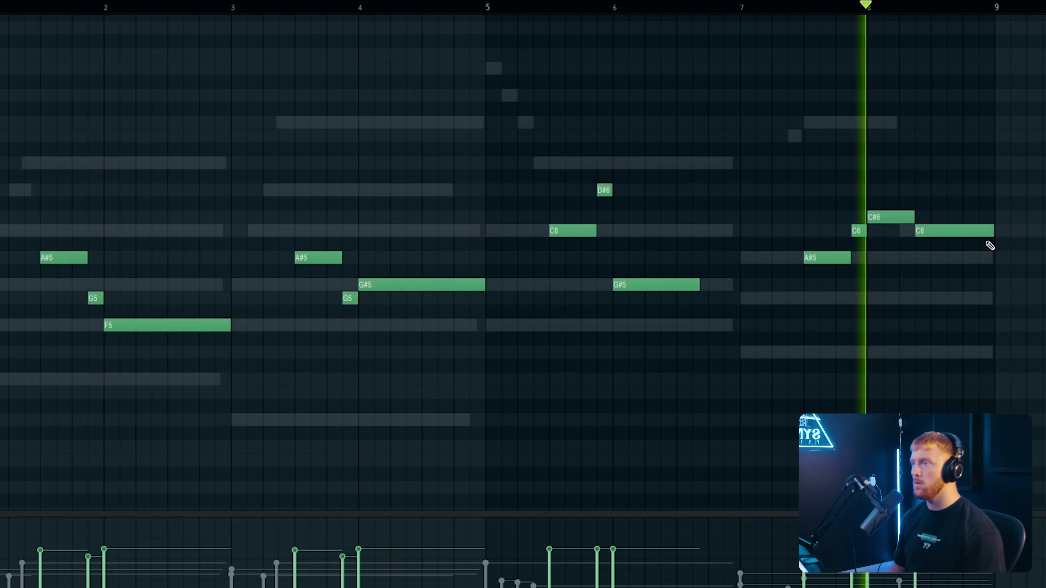
pyautogui.moveTo(922, 230); pyautogui.dragTo(936, 228)
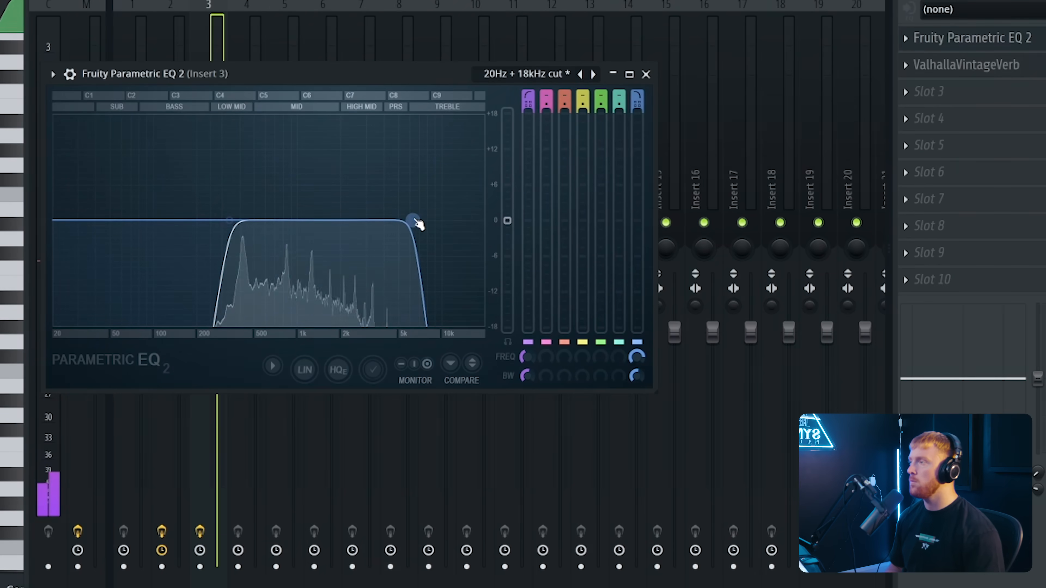
# Close the Fruity Parametric EQ 2, transpose the Lost and Boards notes by -4 semitones and play the pattern.
pyautogui.click(646, 74)
pyautogui.click(177, 124)
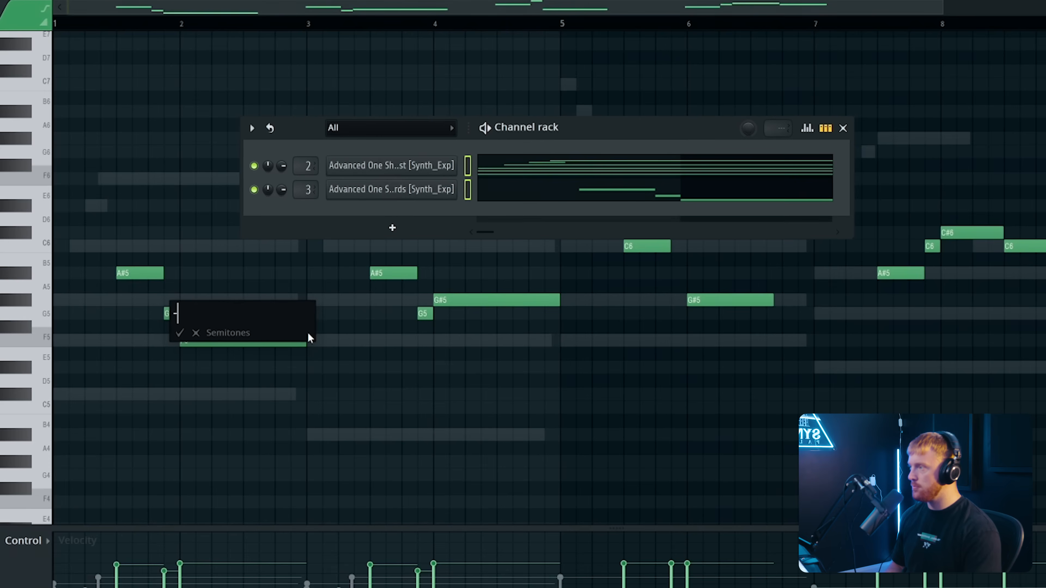
pyautogui.write('4')
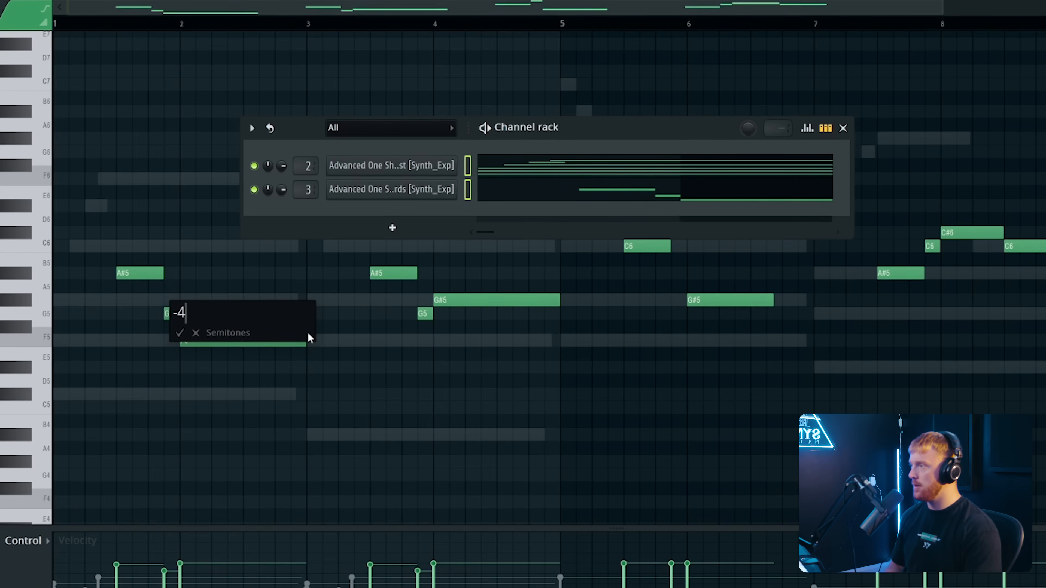
pyautogui.press('Return')
pyautogui.press('space')
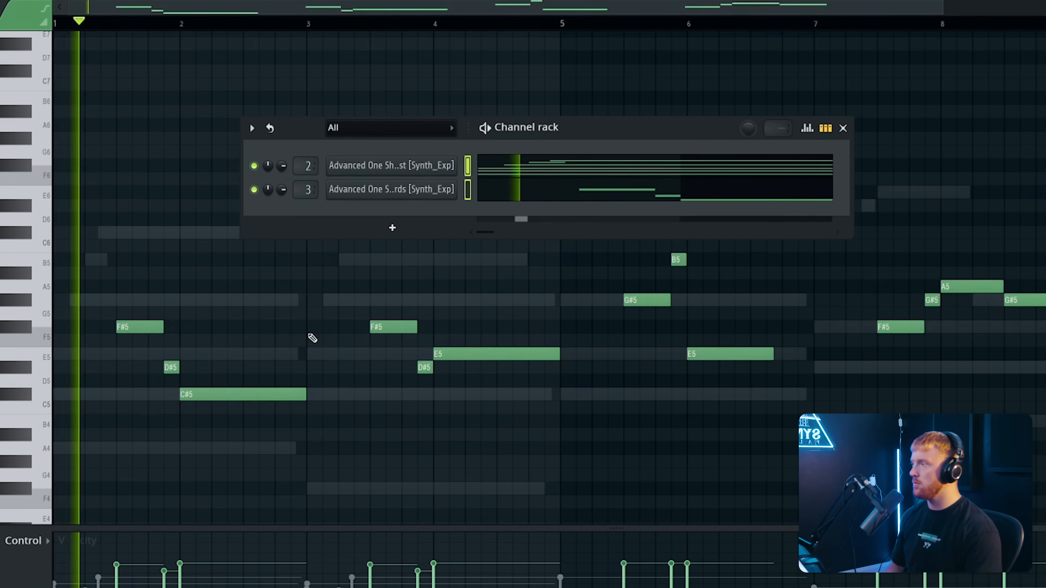
pyautogui.scroll(-3, 317, 335)
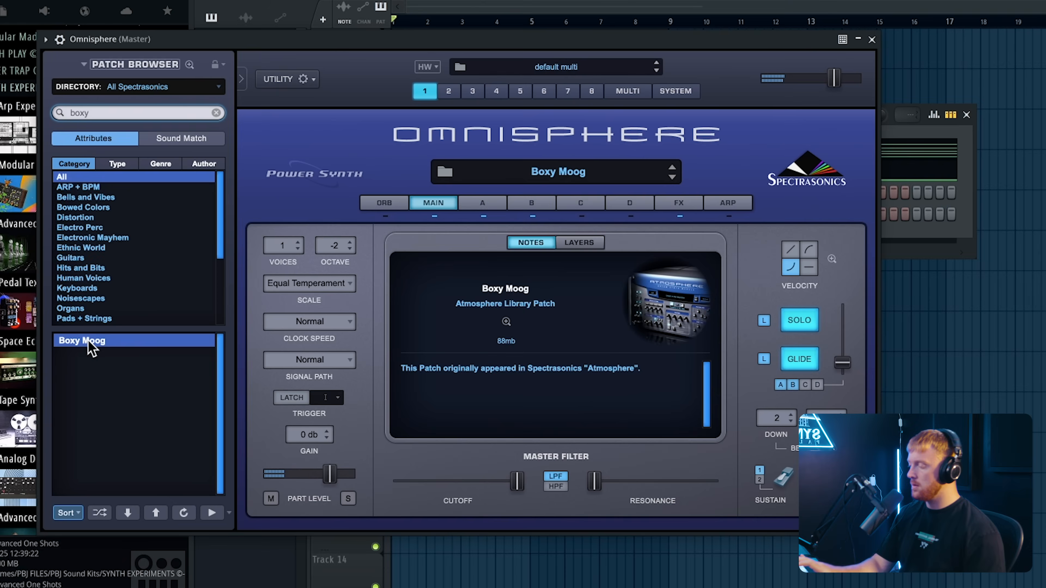
# Close the Omnisphere Boxy Moog patch and play the existing parts over its empty piano roll.
pyautogui.click(872, 39)
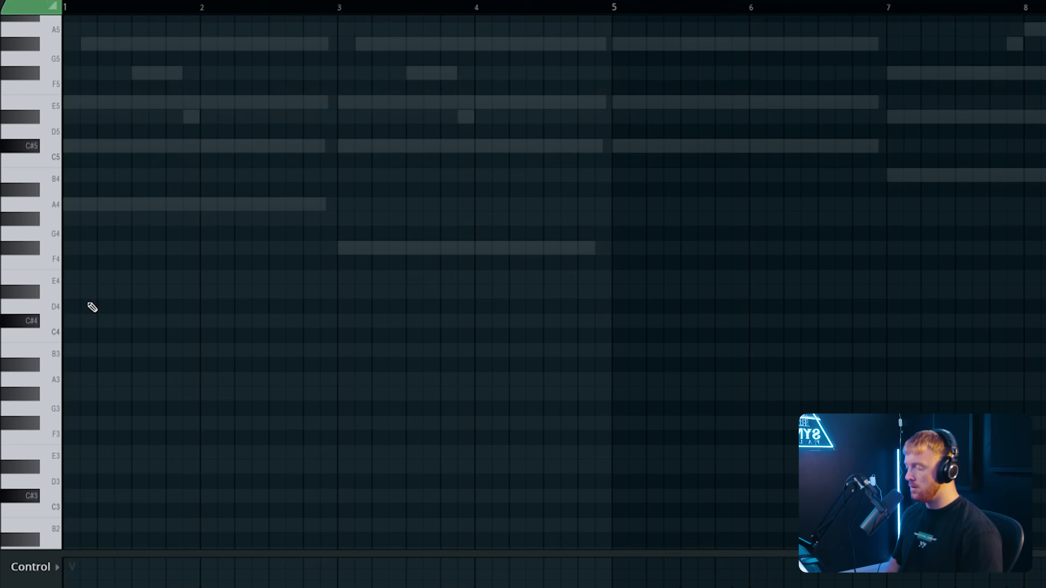
pyautogui.press('space')
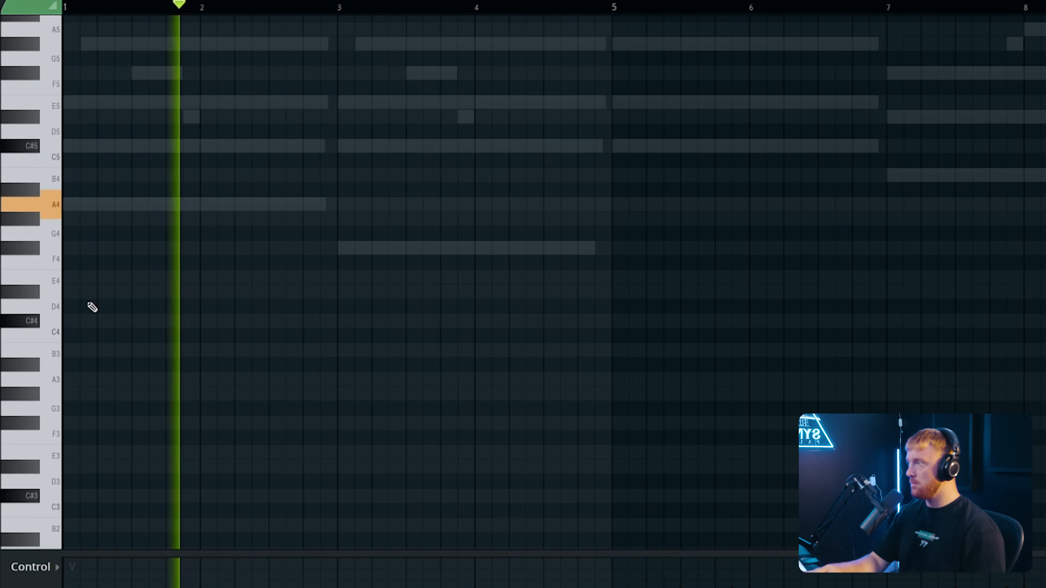
pyautogui.press('space')
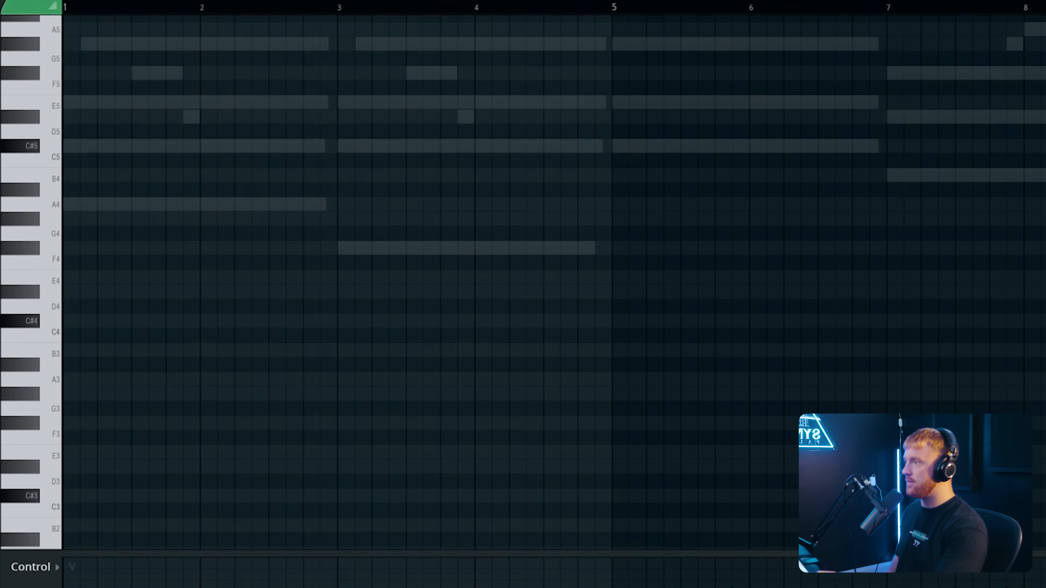
pyautogui.press('space')
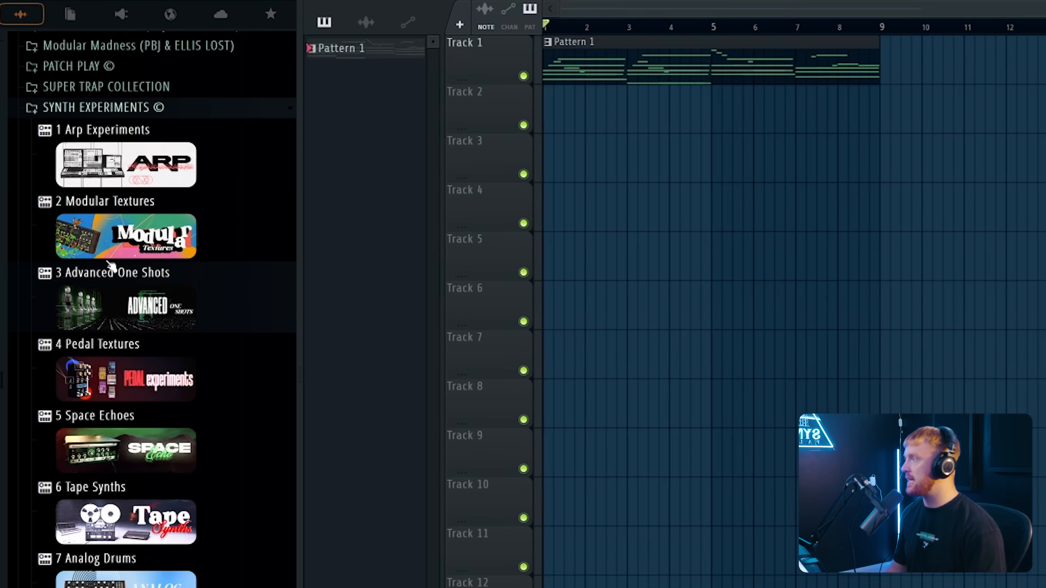
# Audition the Arp Experiments samples, place Fuel on Track 4 at bar 1 and lower the clip's gain to -5.1 dB.
pyautogui.click(136, 177)
pyautogui.scroll(-8, 175, 297)
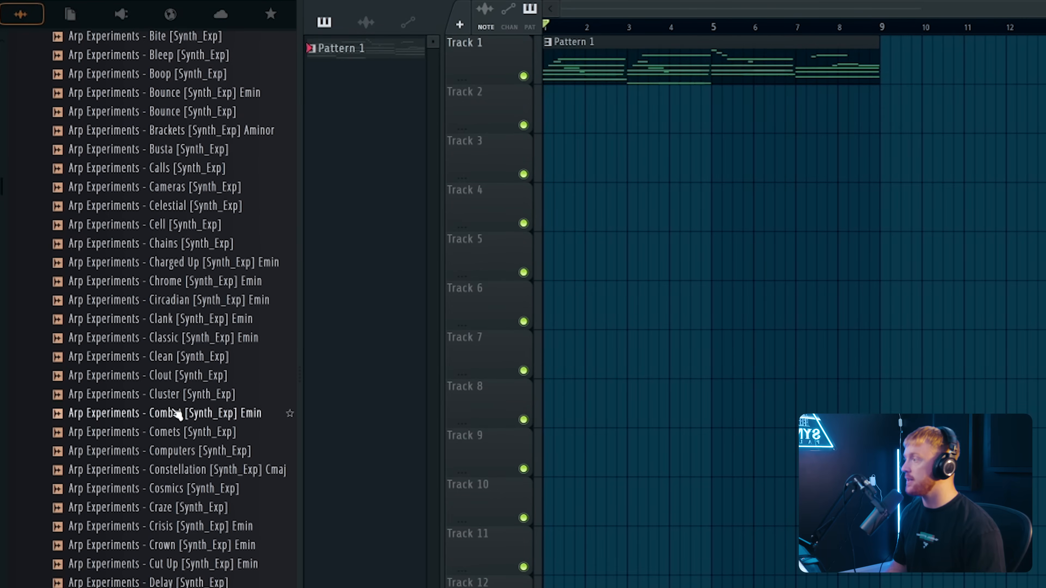
pyautogui.click(156, 398)
pyautogui.scroll(-4, 160, 400)
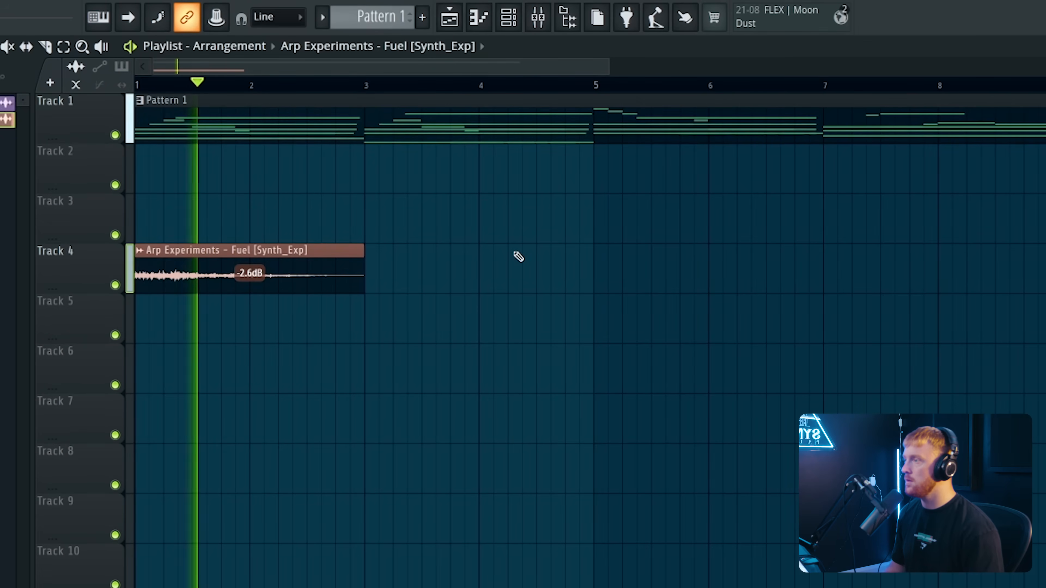
pyautogui.click(587, 257)
pyautogui.scroll(-1, 486, 287)
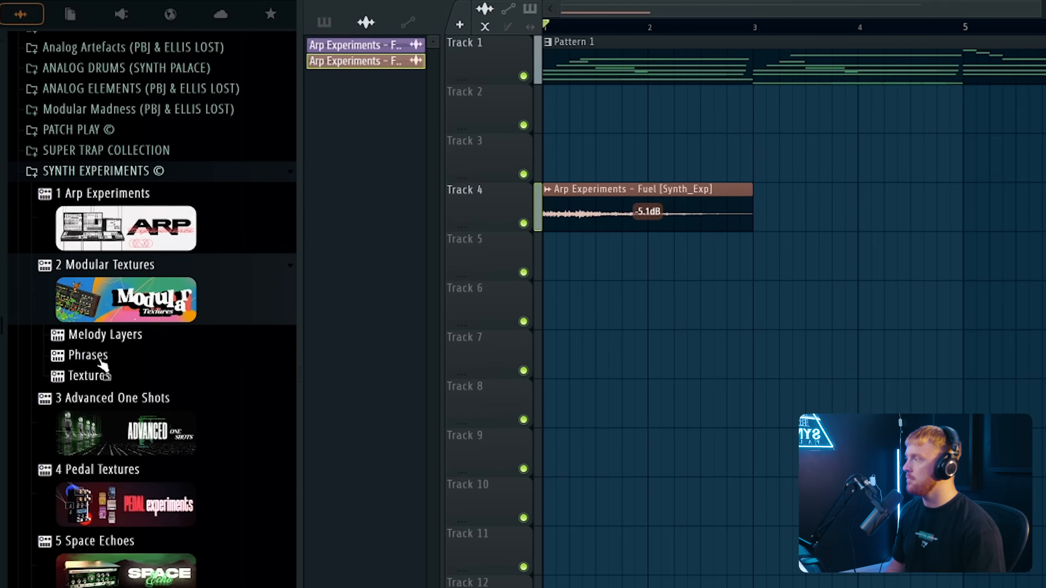
# Audition the Modular Textures samples and place the OG sample on Track 3 just before bar 5.
pyautogui.click(103, 373)
pyautogui.click(107, 399)
pyautogui.scroll(-3, 131, 377)
pyautogui.click(142, 325)
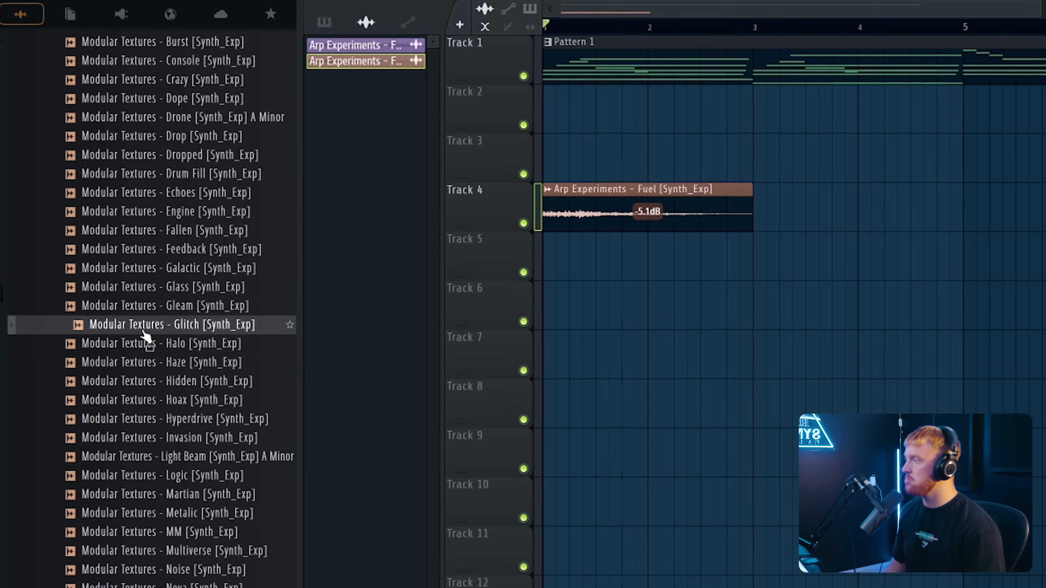
pyautogui.click(158, 306)
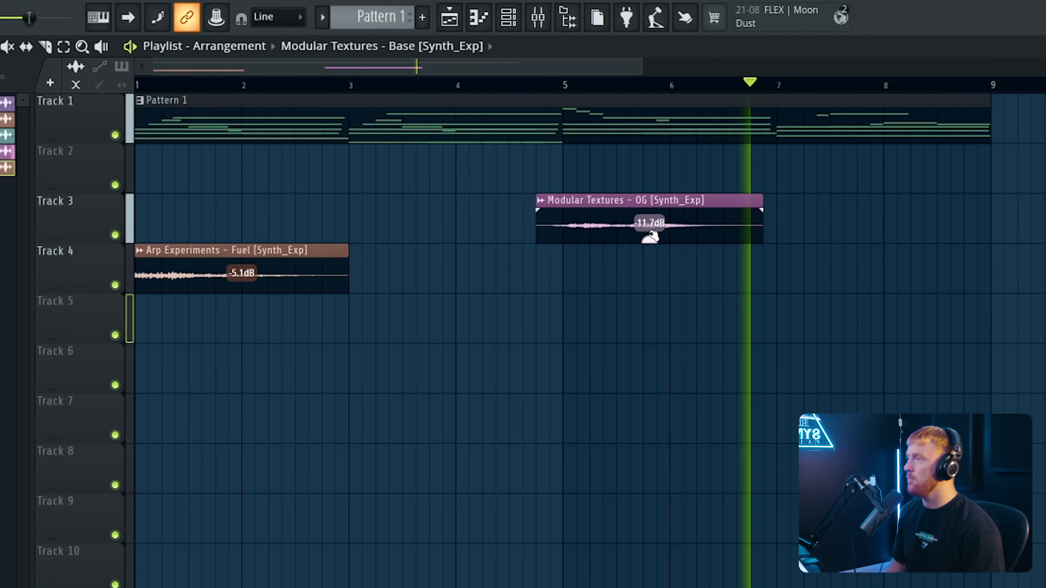
# Separate the pattern into one clip per channel, with Lost on Track 1 and Boards on Track 2.
pyautogui.moveTo(245, 97); pyautogui.dragTo(205, 234)
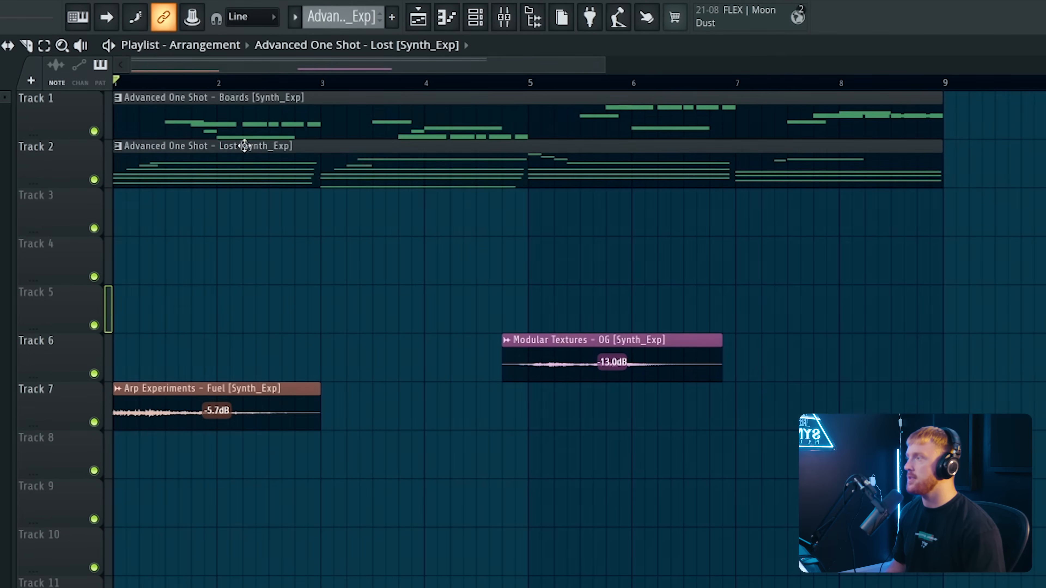
pyautogui.moveTo(222, 133); pyautogui.dragTo(209, 274)
pyautogui.moveTo(204, 303); pyautogui.dragTo(212, 162)
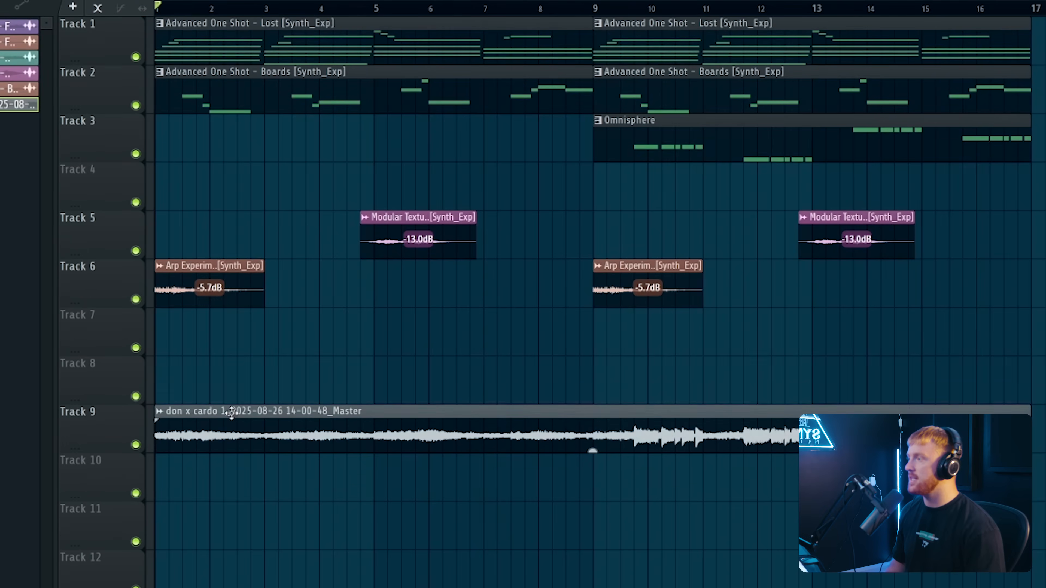
# Solo Track 9 with the rendered master clip and open the clip's settings.
pyautogui.doubleClick(206, 417)
pyautogui.press('Escape')
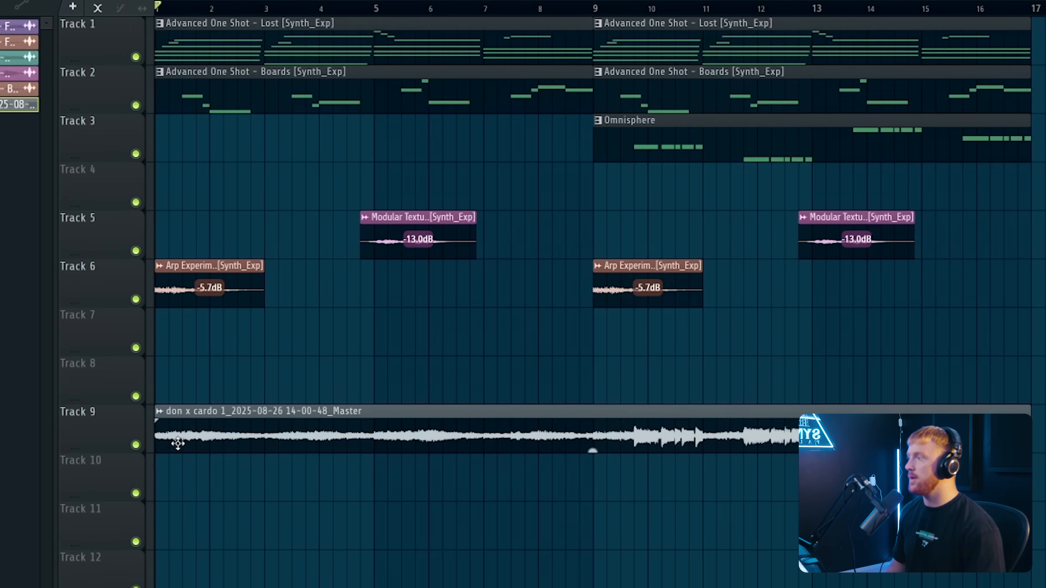
pyautogui.rightClick(137, 446)
pyautogui.doubleClick(187, 443)
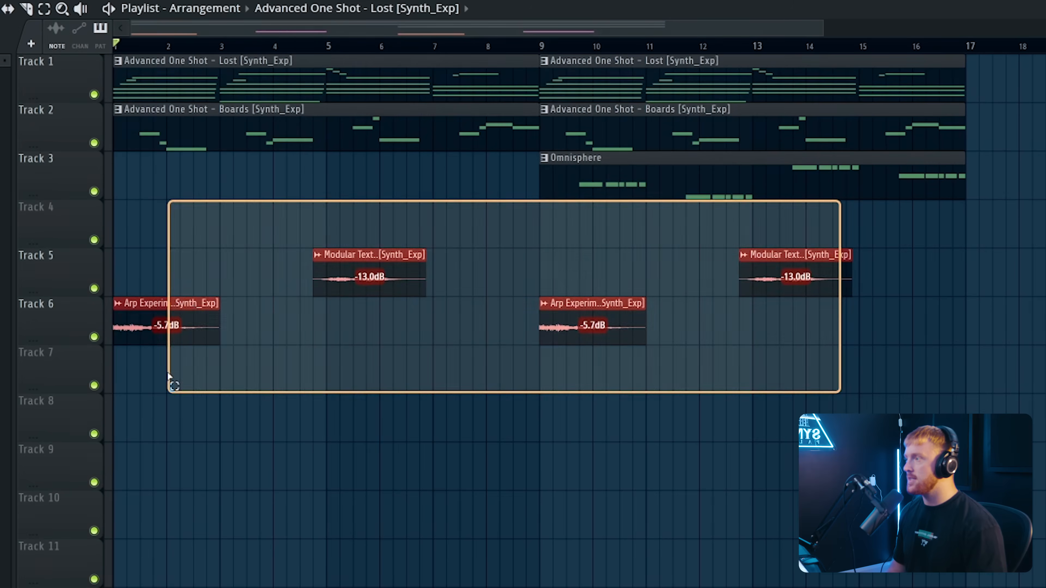
# Select the Modular Textures and Arp Experiments clips and move them down to Tracks 7 and 8.
pyautogui.moveTo(171, 376); pyautogui.dragTo(113, 441)
pyautogui.keyDown('ctrl'); pyautogui.click(207, 251); pyautogui.keyUp('ctrl')
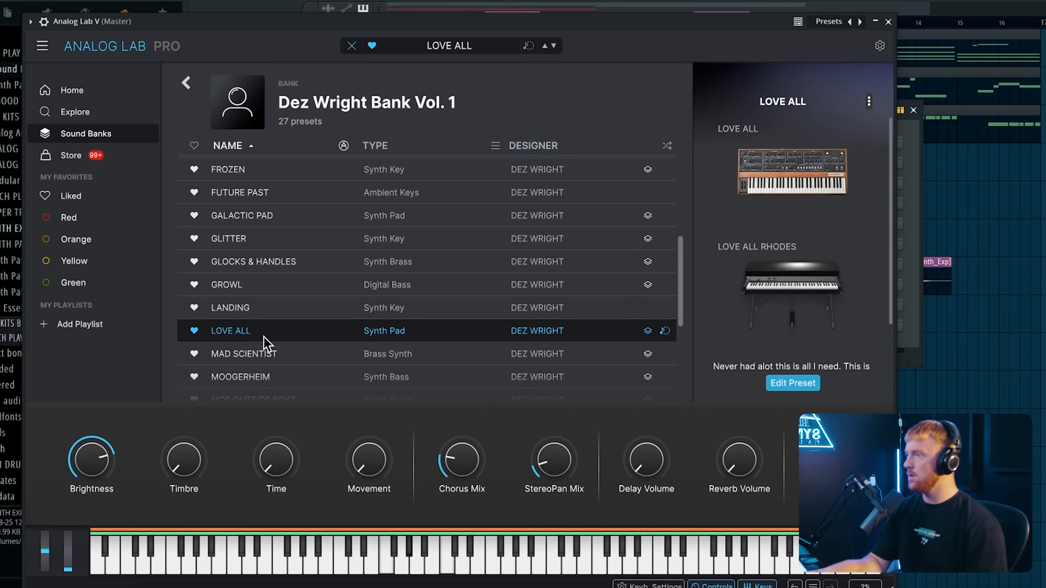
# Browse the Analog Lab V sound bank presets, close the plugin and give its channel the Lost chord notes.
pyautogui.scroll(-2, 264, 344)
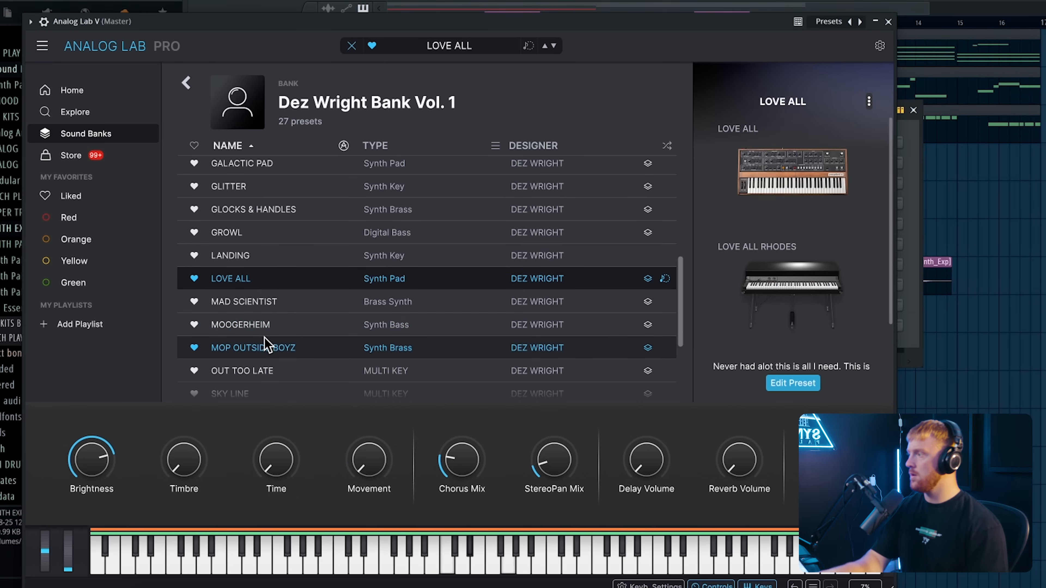
pyautogui.click(888, 23)
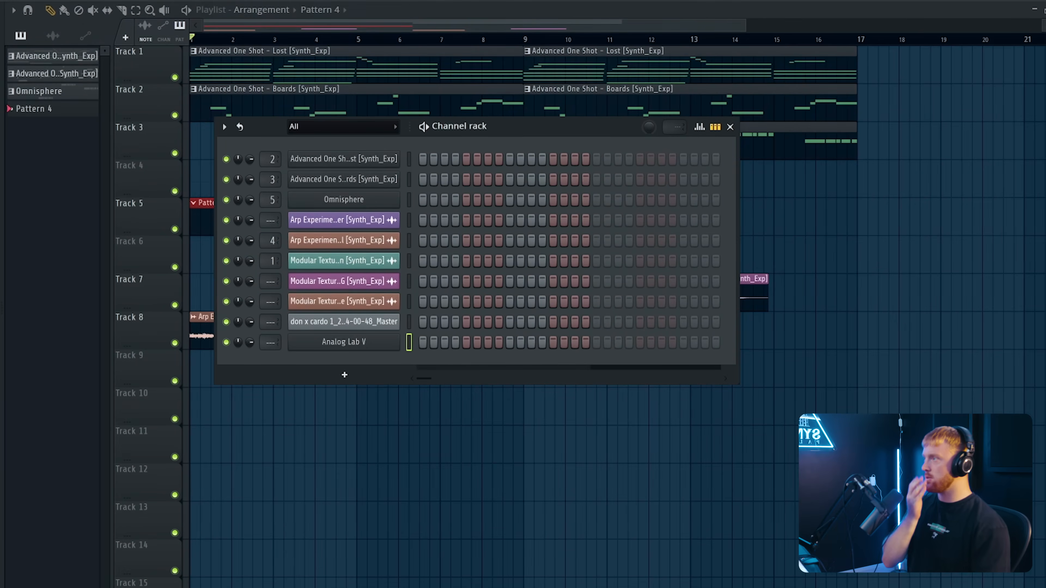
pyautogui.click(300, 408)
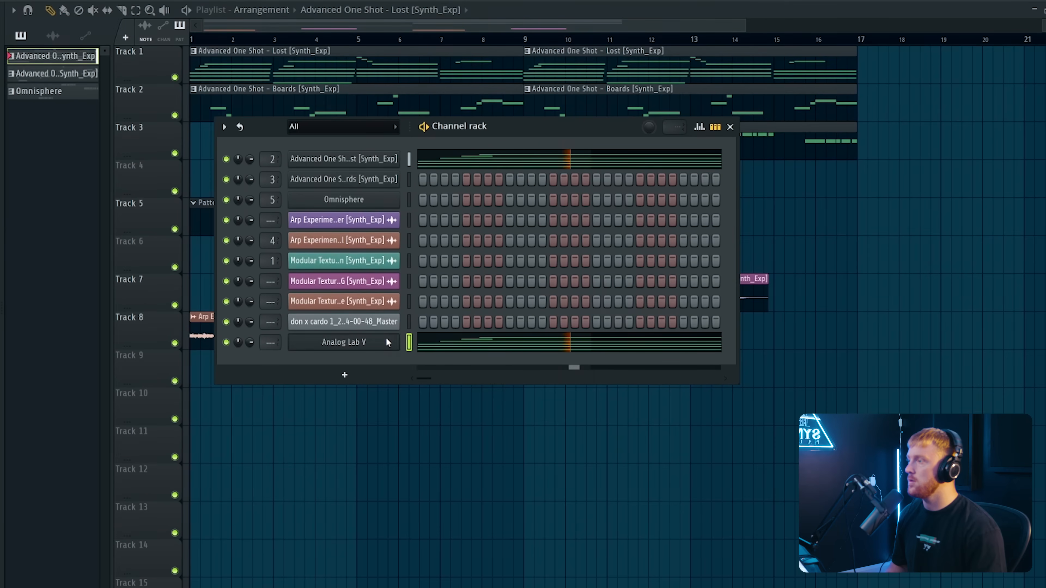
# Open the Analog Lab V channel's notes in the piano roll and look over the Lost chord progression.
pyautogui.rightClick(387, 341)
pyautogui.rightClick(394, 346)
pyautogui.click(405, 346)
pyautogui.scroll(-2, 325, 304)
pyautogui.scroll(5, 311, 294)
pyautogui.scroll(-5, 313, 296)
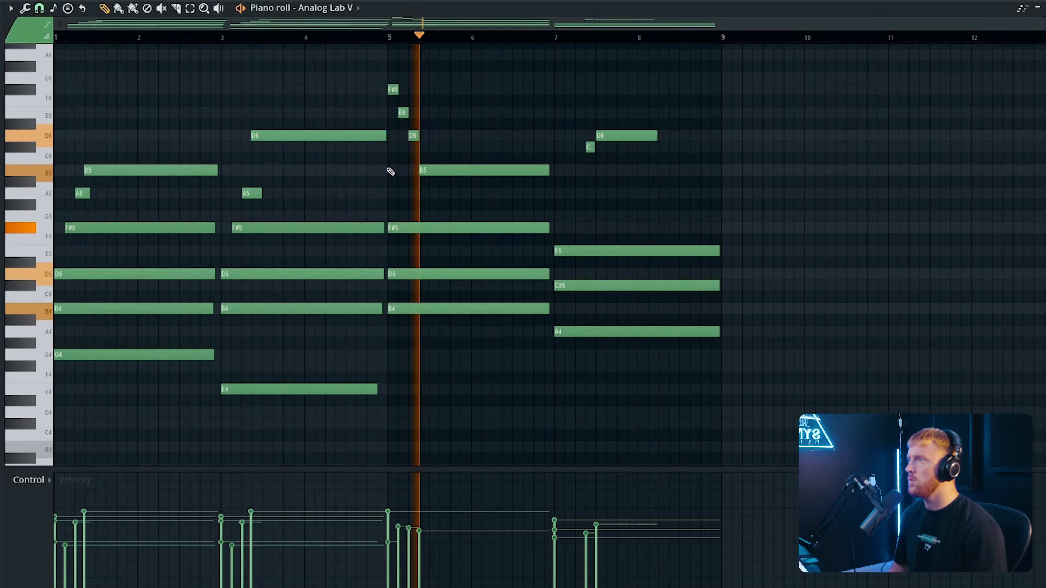
# Check the mixer and channel rack, and close the second Analog Lab V instance with the Glocks & Handles preset.
pyautogui.press('F9')
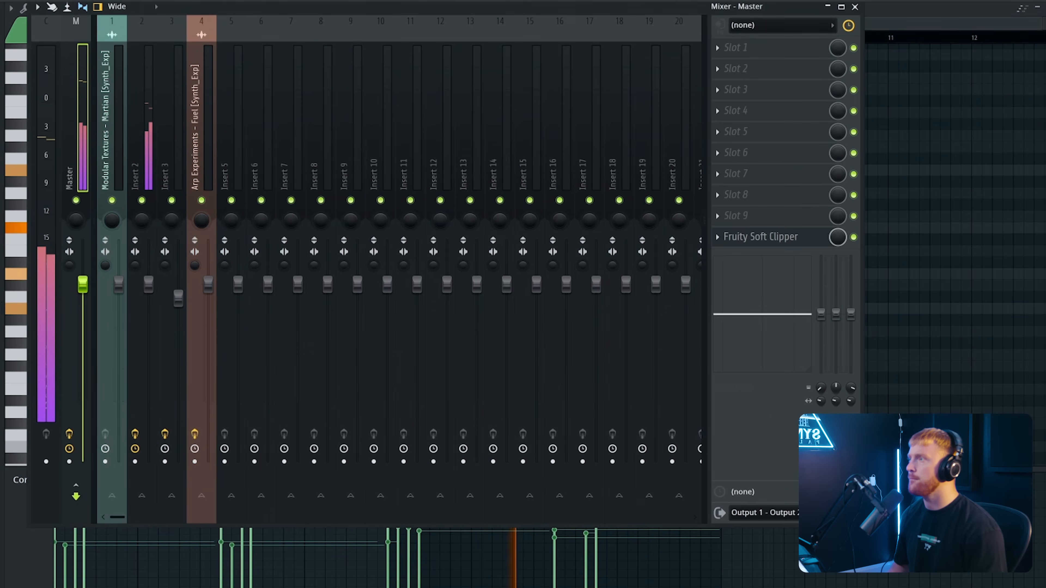
pyautogui.press('F5')
pyautogui.press('F6')
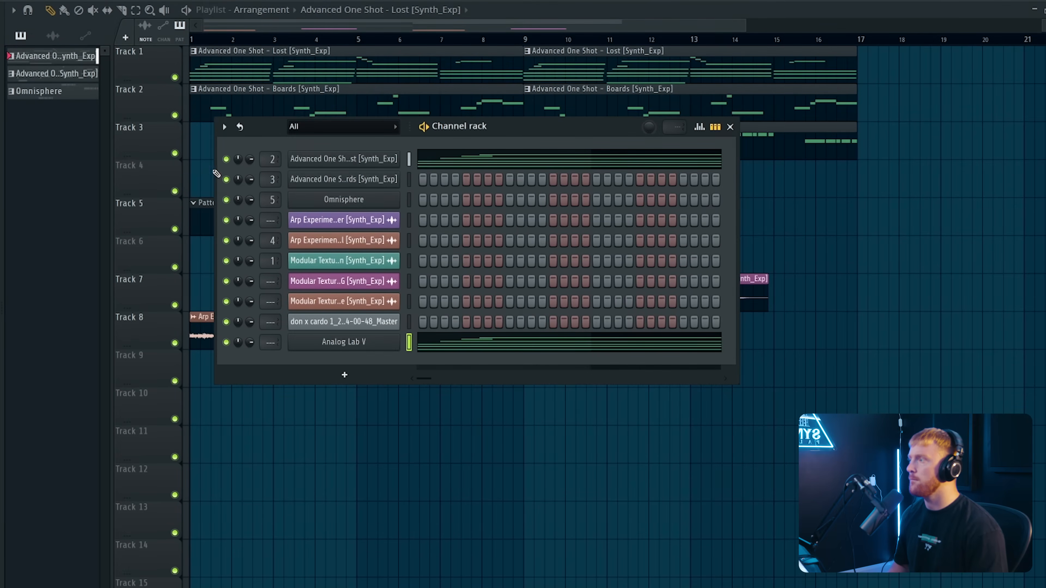
pyautogui.press('F6')
pyautogui.press('F6')
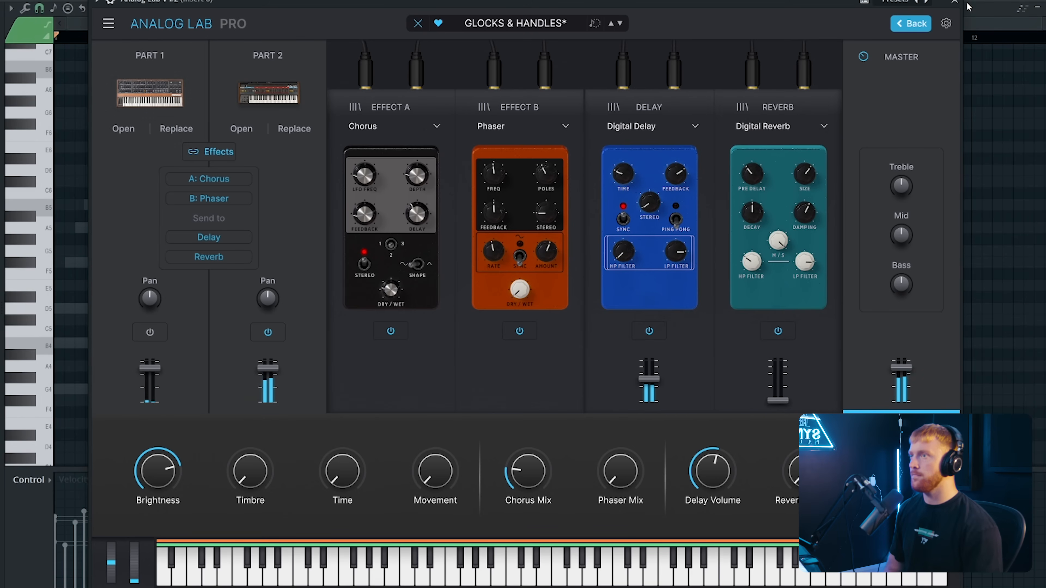
pyautogui.click(954, 2)
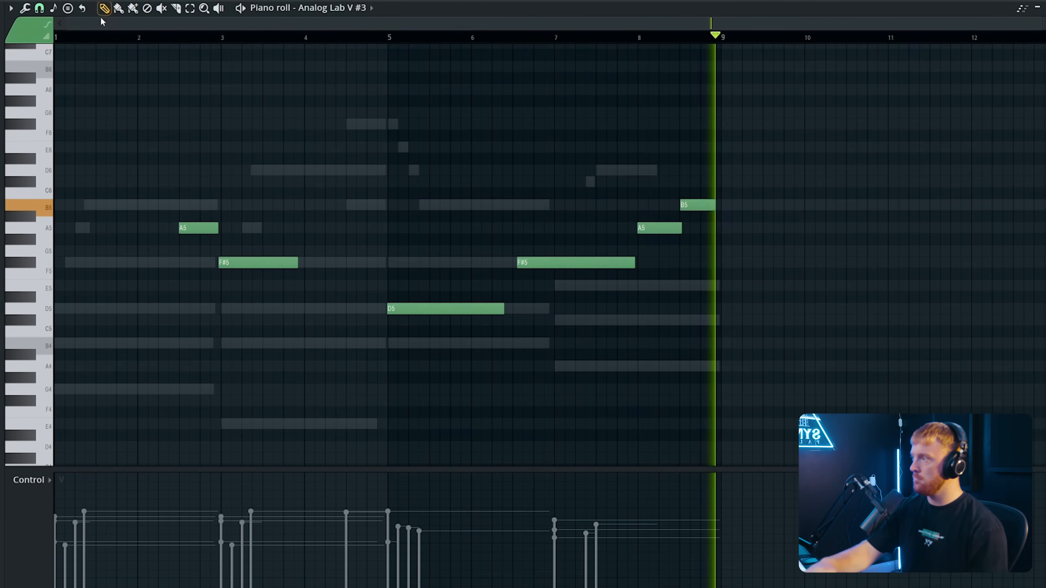
# Play back the Analog Lab V #3 melody, look over its notes up to bar 17 and return to the playlist.
pyautogui.press('space')
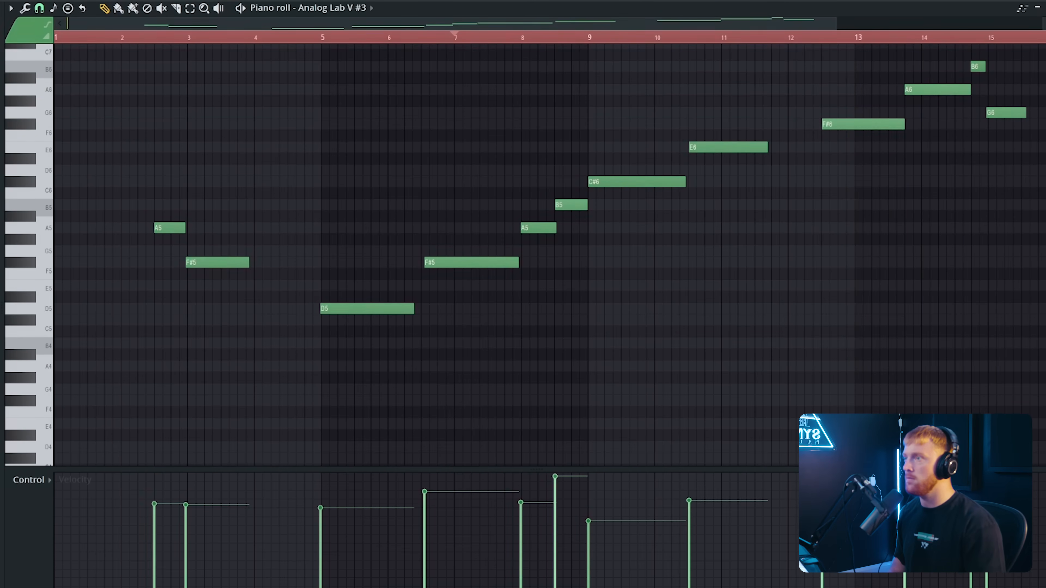
pyautogui.scroll(-2, 525, 122)
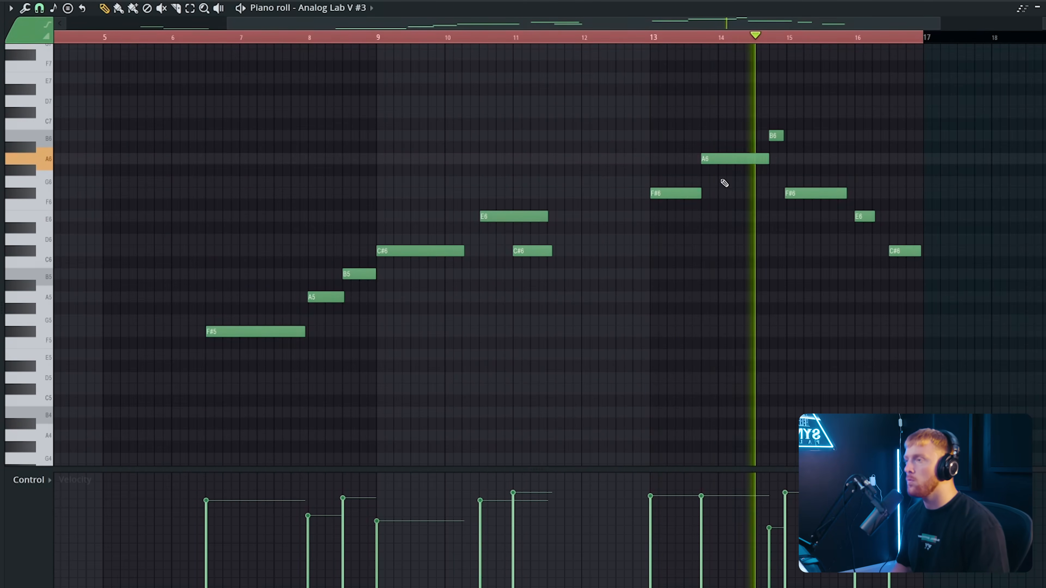
pyautogui.scroll(-1, 719, 181)
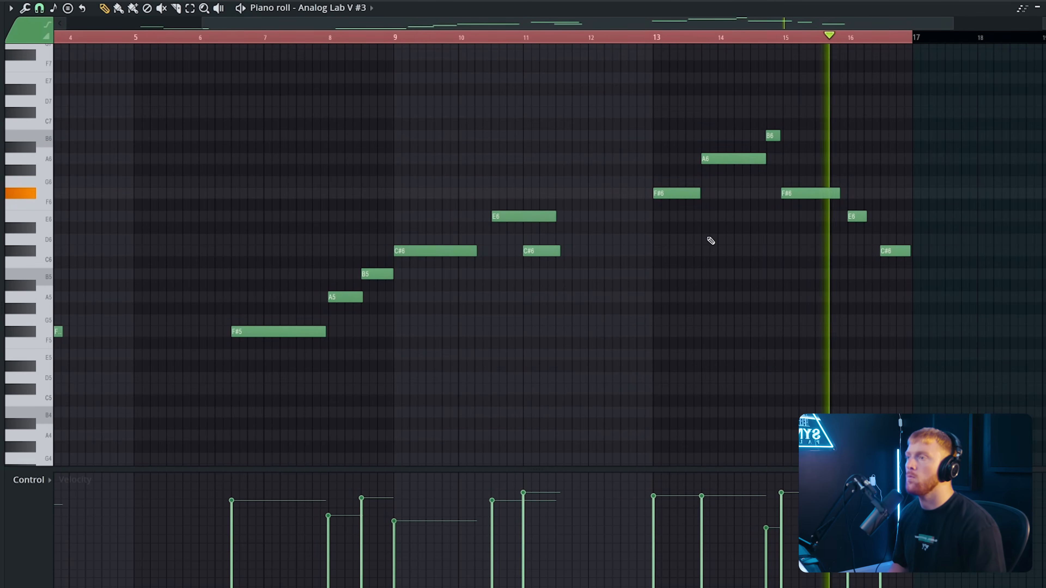
pyautogui.scroll(-2, 346, 297)
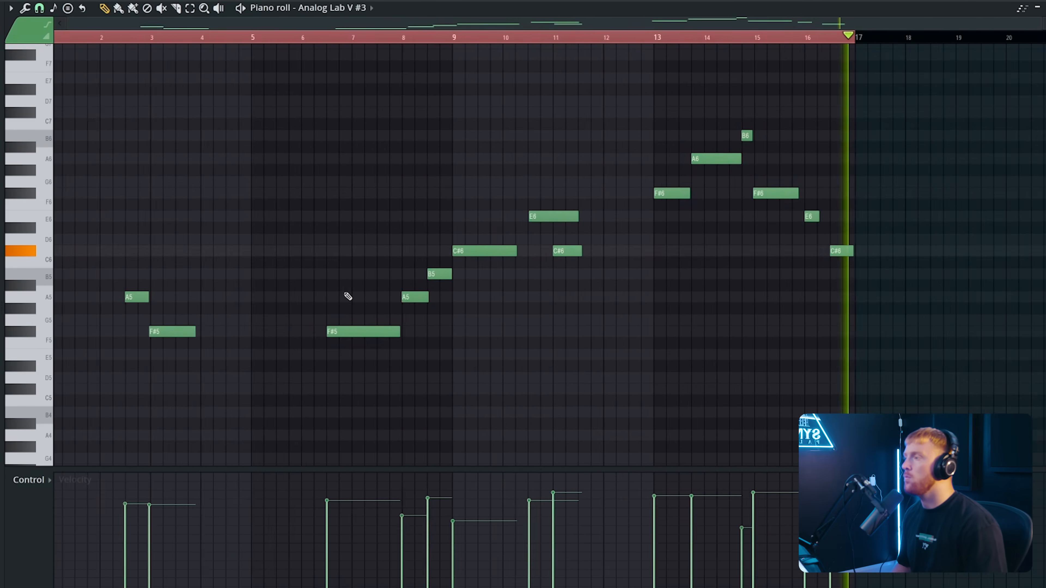
pyautogui.click(434, 1)
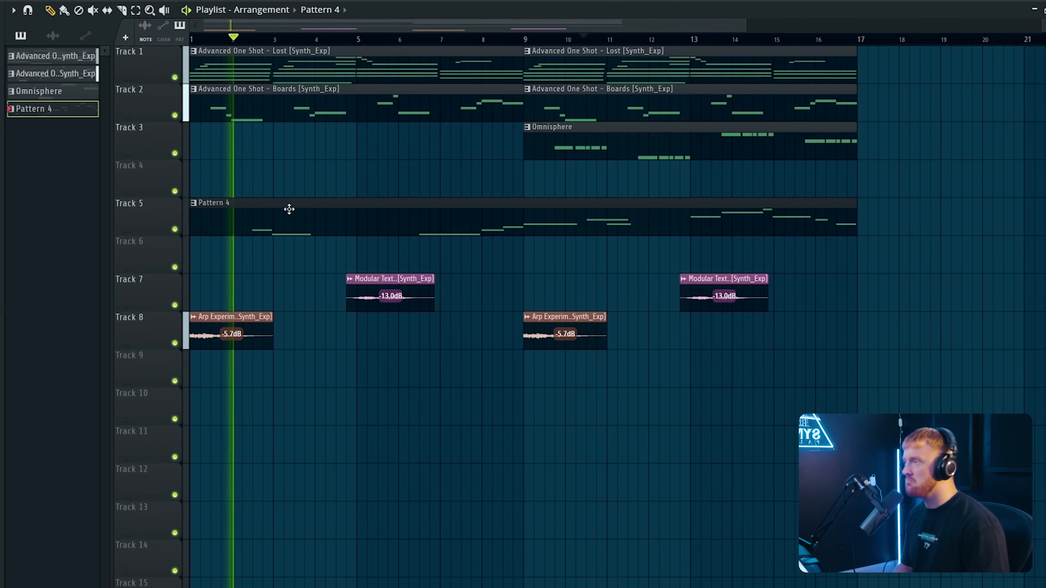
# Split the Lost pattern on Track 1 by channel.
pyautogui.click(348, 71)
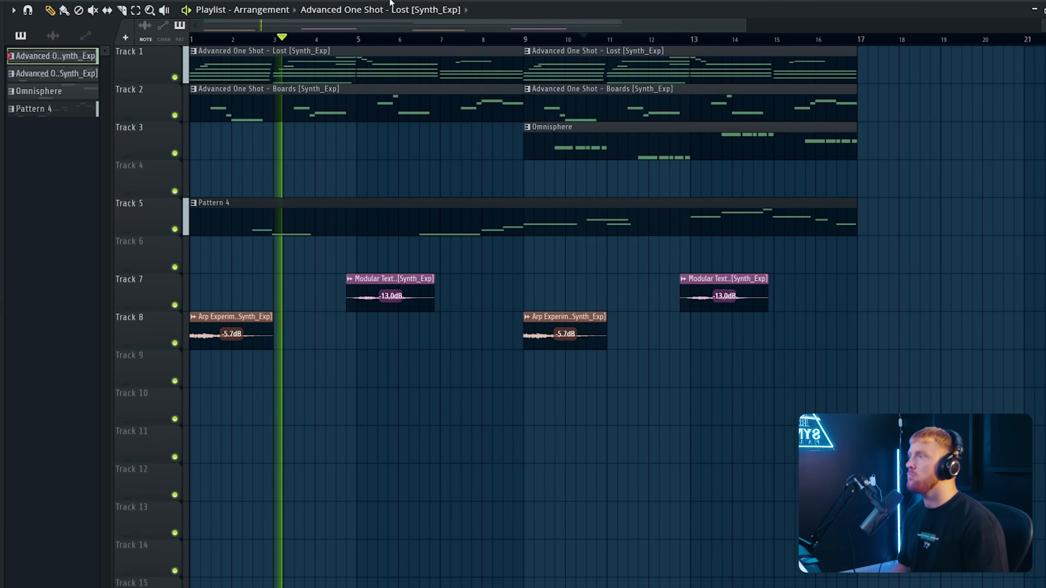
pyautogui.click(412, 7)
pyautogui.click(514, 221)
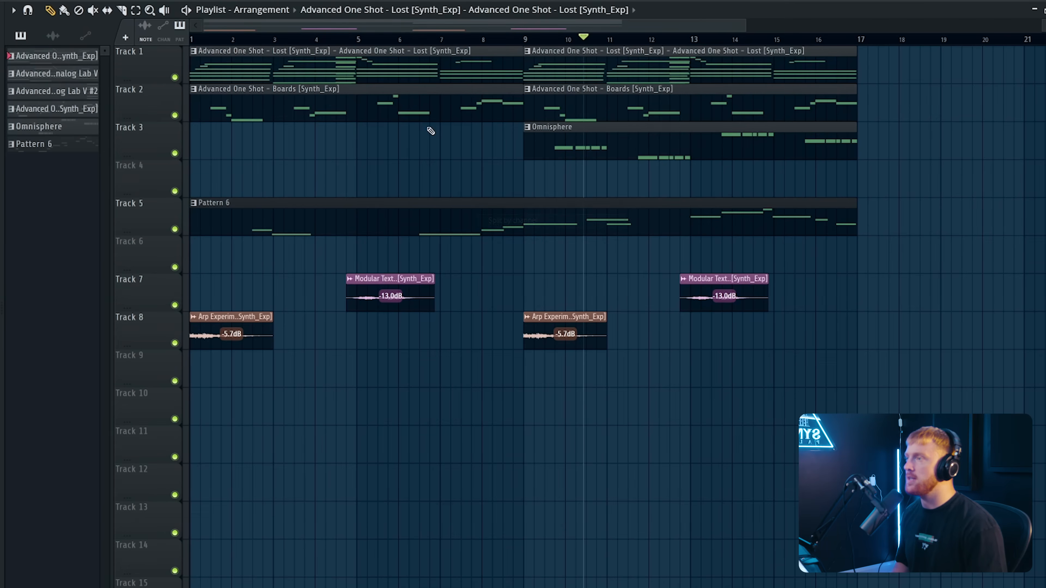
# Move the Boards, Omnisphere and Pattern 6 clips down to Tracks 4, 5 and 6.
pyautogui.moveTo(734, 84); pyautogui.dragTo(367, 164)
pyautogui.moveTo(337, 102); pyautogui.dragTo(306, 145)
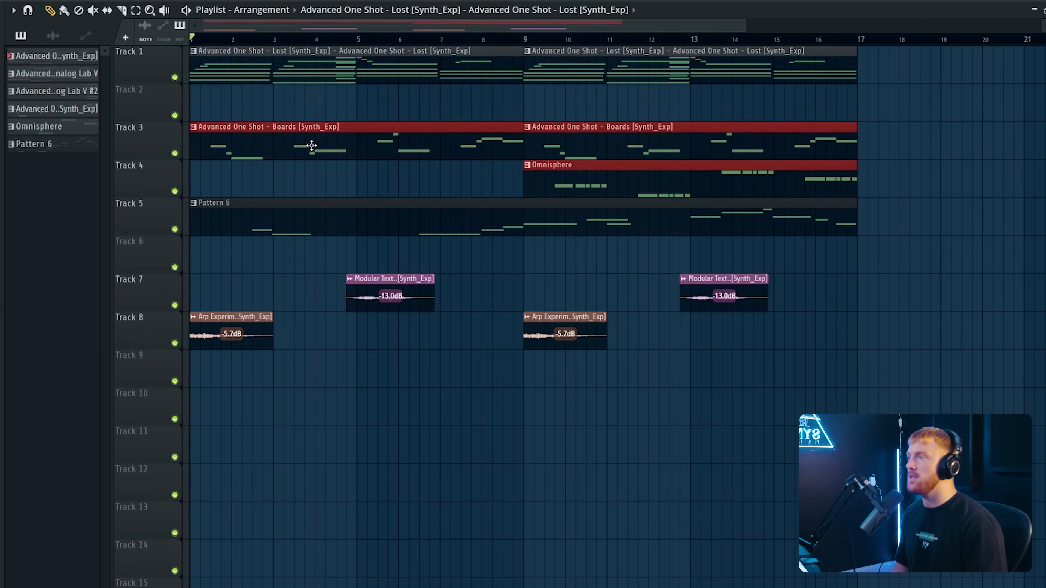
pyautogui.moveTo(820, 109); pyautogui.dragTo(291, 253)
# Leave the split Lost clip on Track 1, put the Analog Lab V clip on Track 2 and the Analog Lab V #2 clip on Track 10.
pyautogui.moveTo(293, 69); pyautogui.dragTo(262, 134)
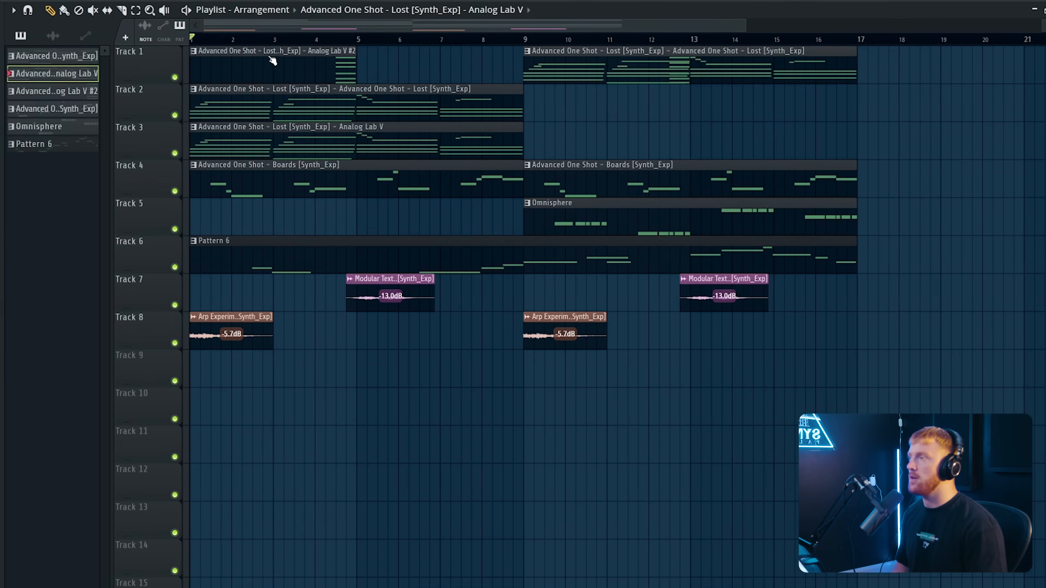
pyautogui.moveTo(261, 64); pyautogui.dragTo(292, 408)
pyautogui.moveTo(333, 131); pyautogui.dragTo(333, 93)
# Repeat the three Lost layers from bar 9 on Tracks 1 to 3, with the Analog Lab V #2 clip moved to Track 3 and extended to bar 9.
pyautogui.rightClick(635, 82)
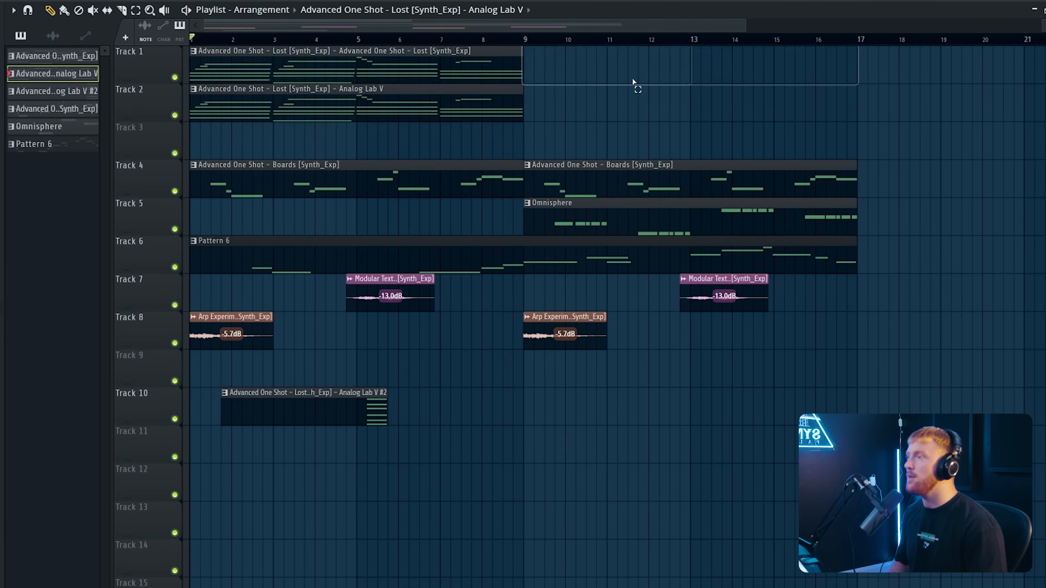
pyautogui.hotkey('ctrl', 'b')
pyautogui.moveTo(300, 383); pyautogui.dragTo(291, 108)
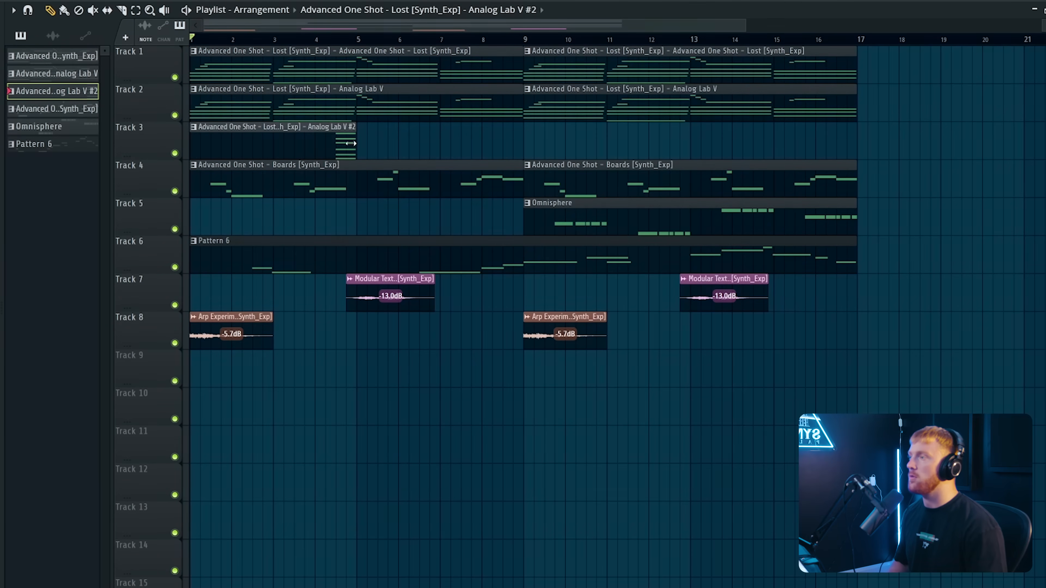
pyautogui.moveTo(350, 143); pyautogui.dragTo(535, 142)
pyautogui.click(539, 140)
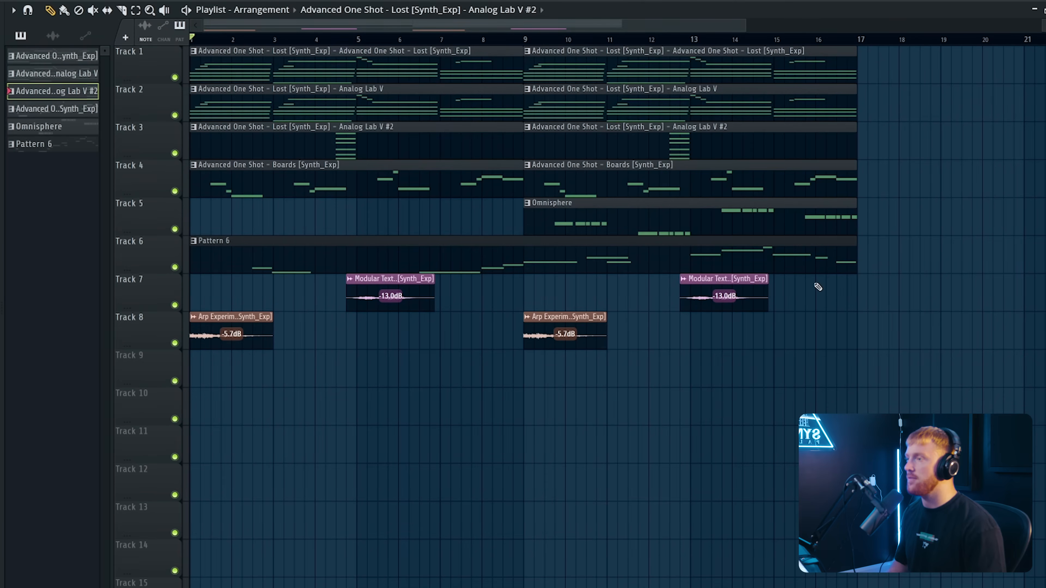
# Shift the layers down to Tracks 2 to 7, with the Modular Textures samples on Track 9 and the Arp Experiments samples on Track 10.
pyautogui.moveTo(229, 328); pyautogui.dragTo(236, 364)
pyautogui.moveTo(843, 447); pyautogui.dragTo(169, 80)
pyautogui.moveTo(213, 78); pyautogui.dragTo(213, 124)
pyautogui.scroll(-1, 213, 125)
pyautogui.scroll(-2, 218, 111)
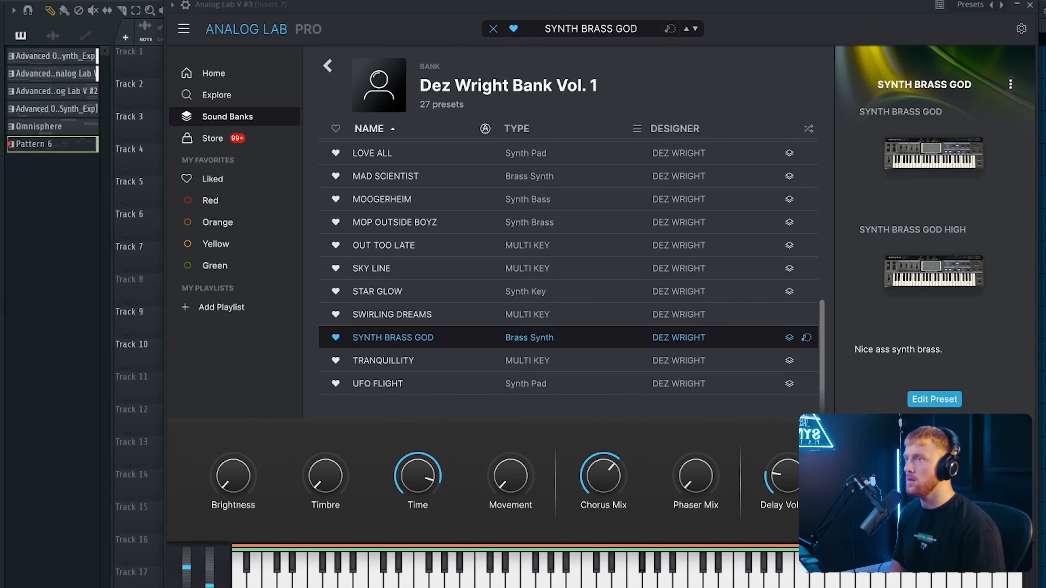
# Review the Analog Lab V #3 plugin's Synth Brass God preset and its mixer insert's effects.
pyautogui.click(1030, 5)
pyautogui.press('F6')
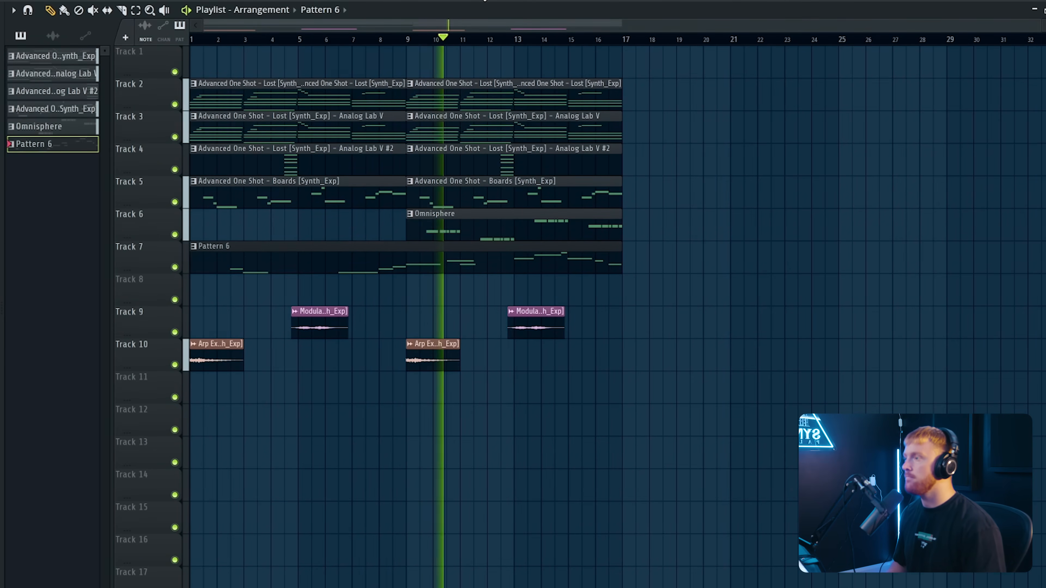
pyautogui.press('F6')
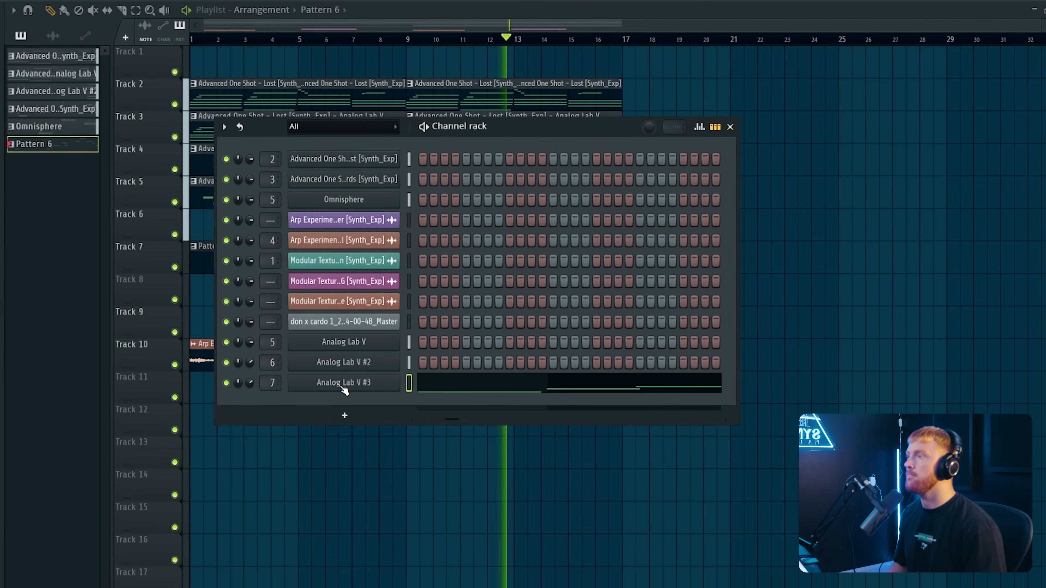
pyautogui.press('F6')
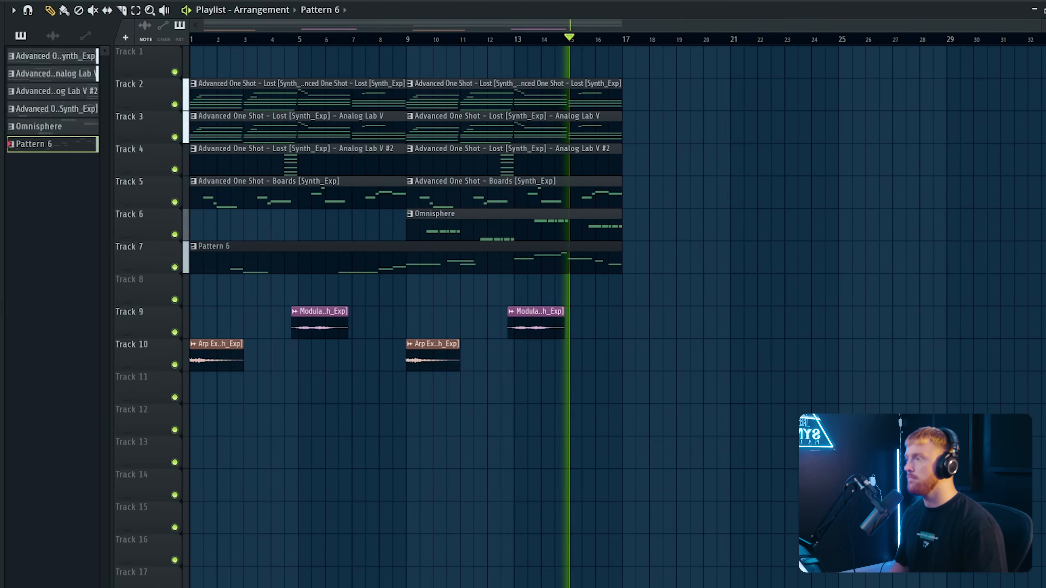
pyautogui.press('F6')
pyautogui.click(379, 387)
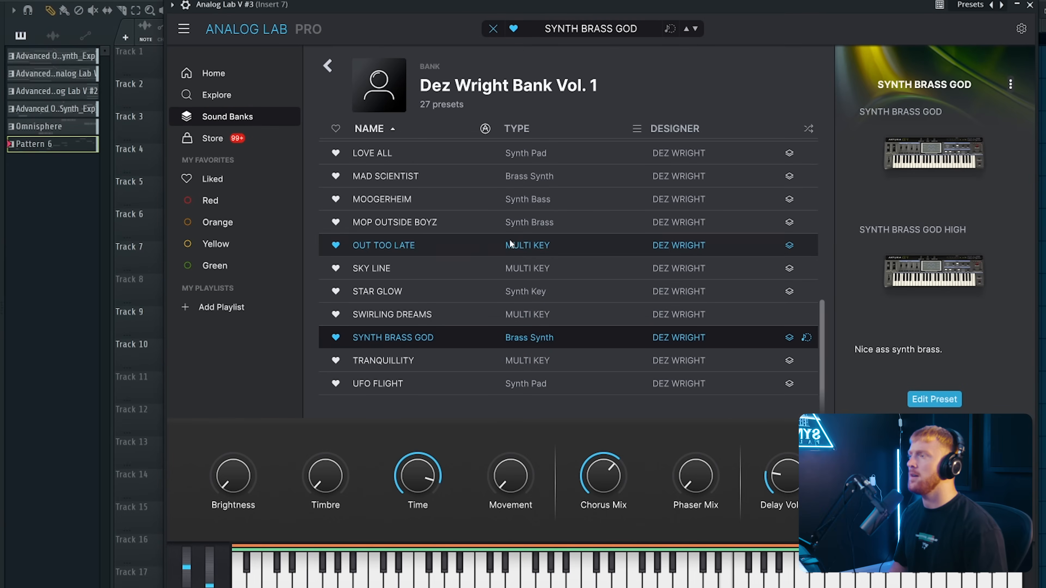
pyautogui.press('F9')
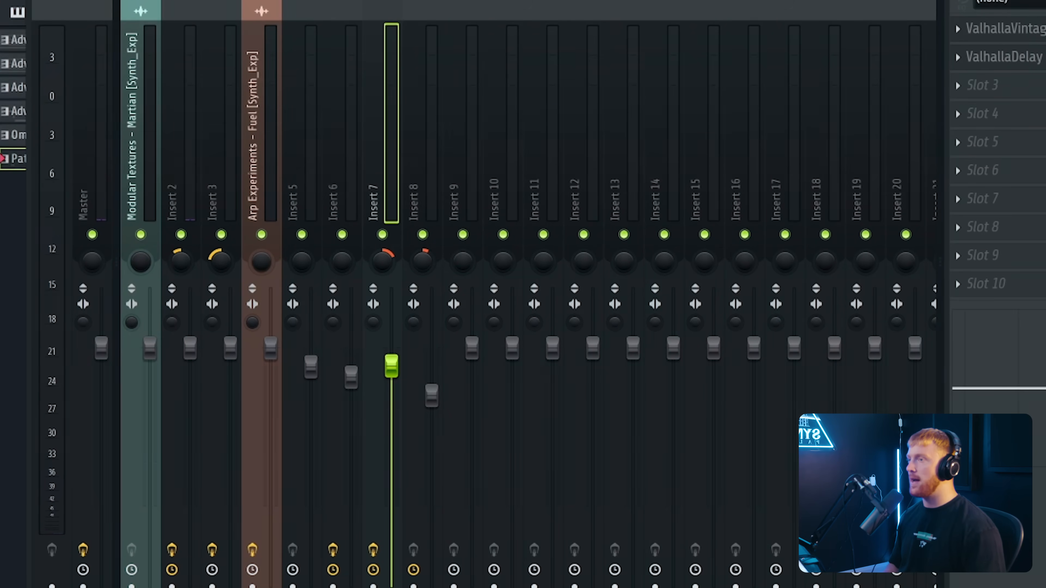
pyautogui.press('F9')
# Play the arrangement and look over the layered clips on all tracks.
pyautogui.scroll(1, 177, 175)
pyautogui.scroll(-1, 169, 171)
pyautogui.press('space')
pyautogui.scroll(5, 179, 142)
pyautogui.scroll(-3, 281, 184)
pyautogui.scroll(-1, 282, 184)
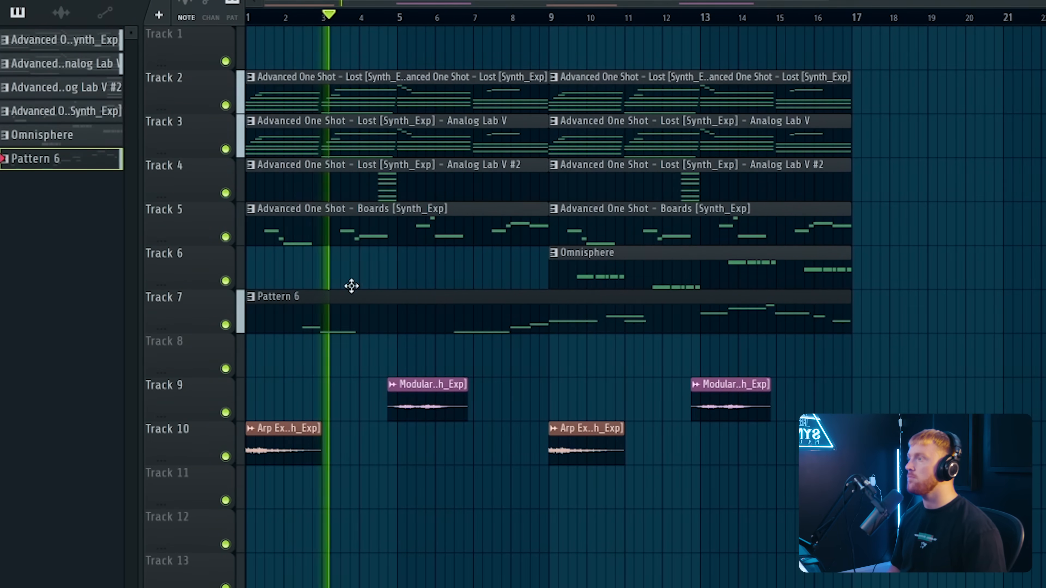
pyautogui.scroll(-1, 350, 276)
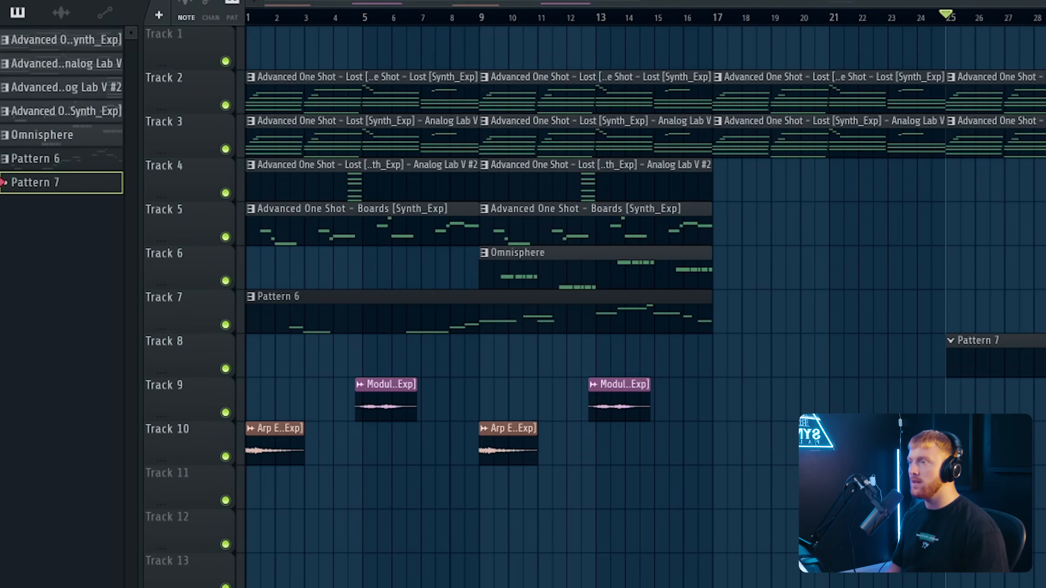
# Close the ! hit 1 sampler settings, import all tracks of the hi hat 2 MIDI file into that channel and play the pattern.
pyautogui.press('F6')
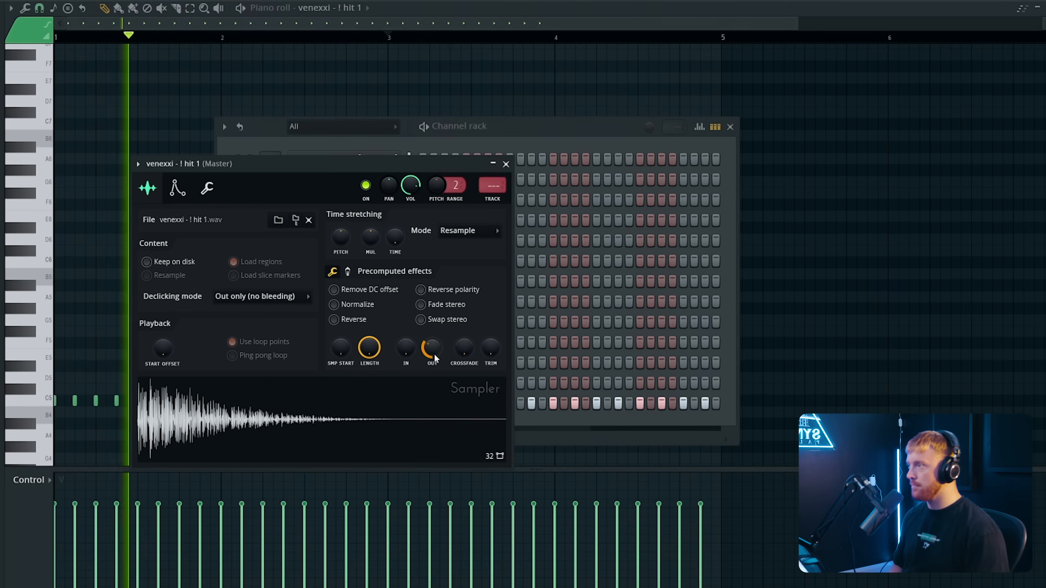
pyautogui.press('Escape')
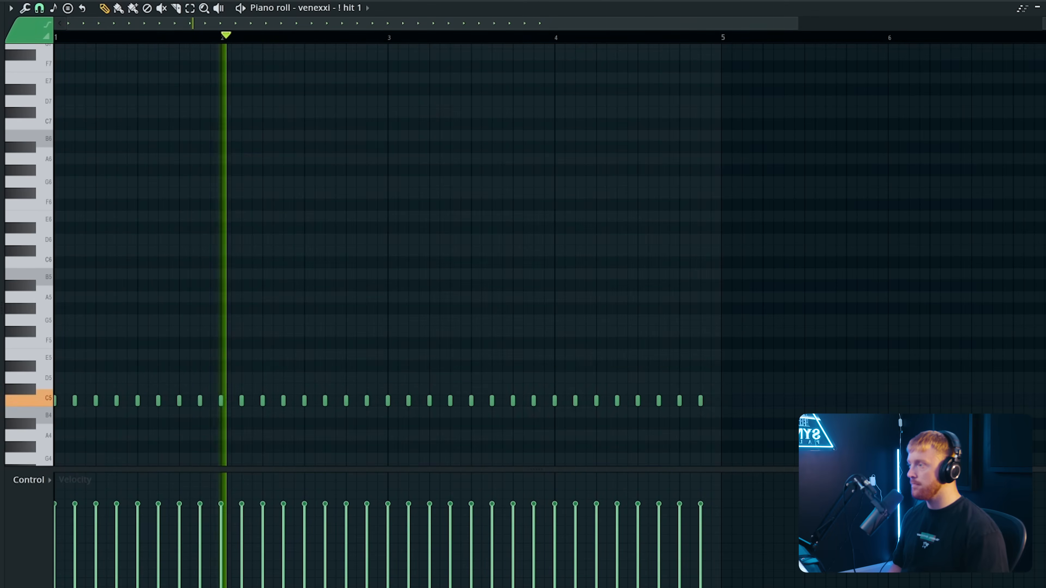
pyautogui.press('F6')
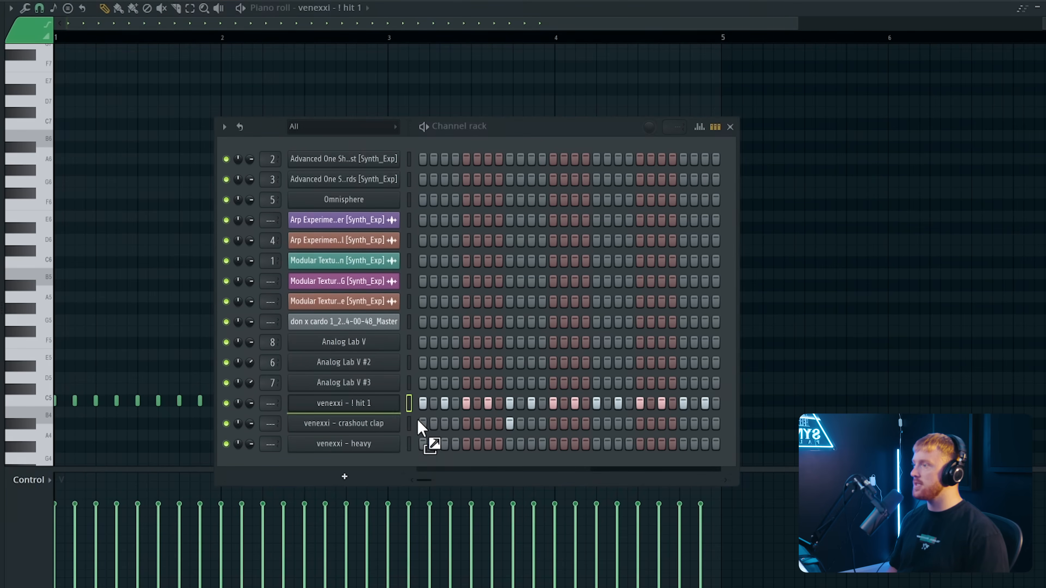
pyautogui.moveTo(421, 428); pyautogui.dragTo(422, 427)
pyautogui.click(539, 192)
pyautogui.moveTo(2, 239); pyautogui.dragTo(376, 412)
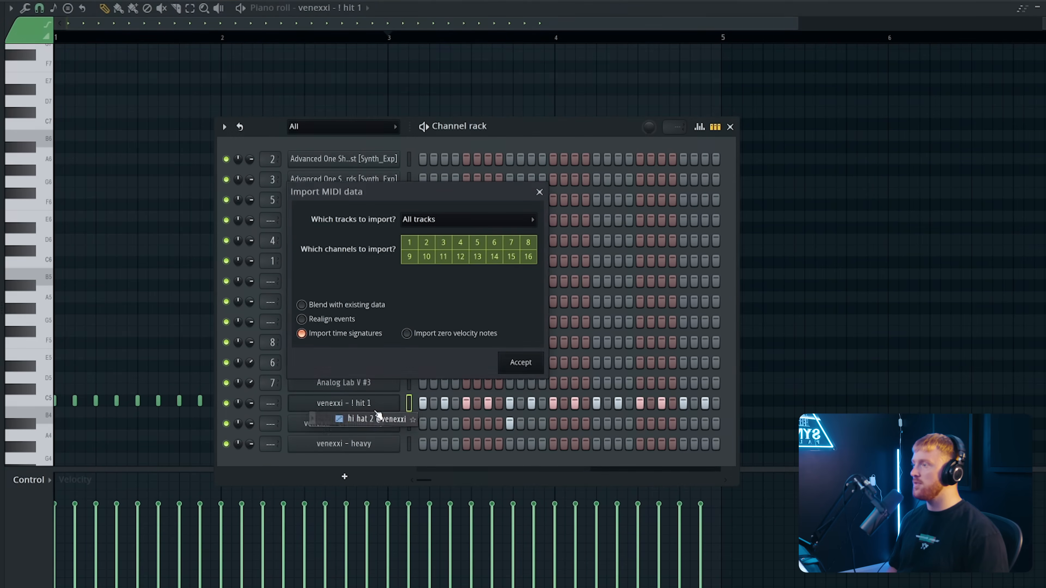
pyautogui.click(520, 365)
pyautogui.press('space')
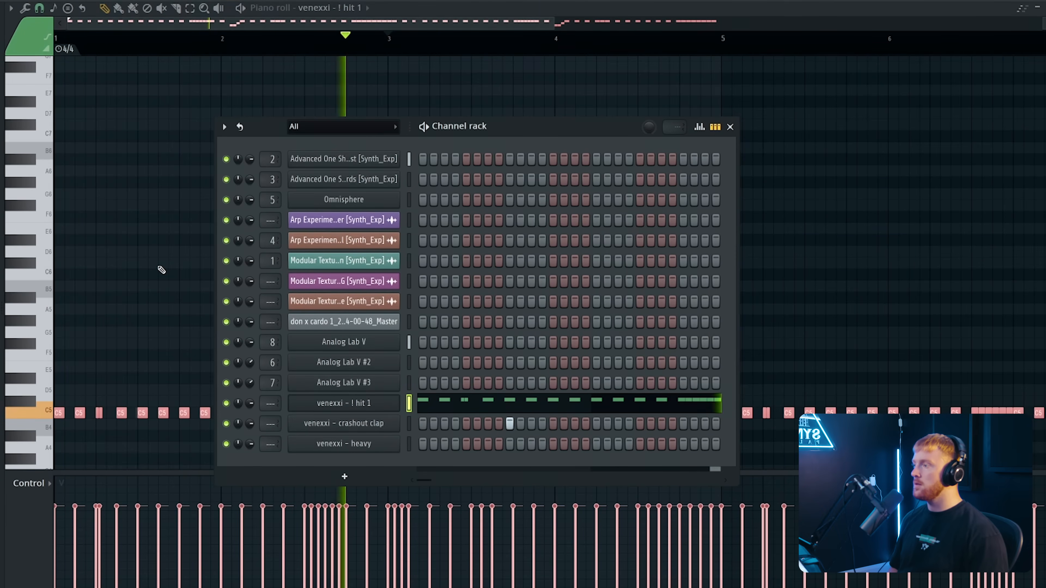
# Add a C5 crashout clap note on beat 4 of bar 2 and listen to the rhythm.
pyautogui.click(125, 262)
pyautogui.scroll(-2, 397, 346)
pyautogui.scroll(-2, 396, 347)
pyautogui.press('space')
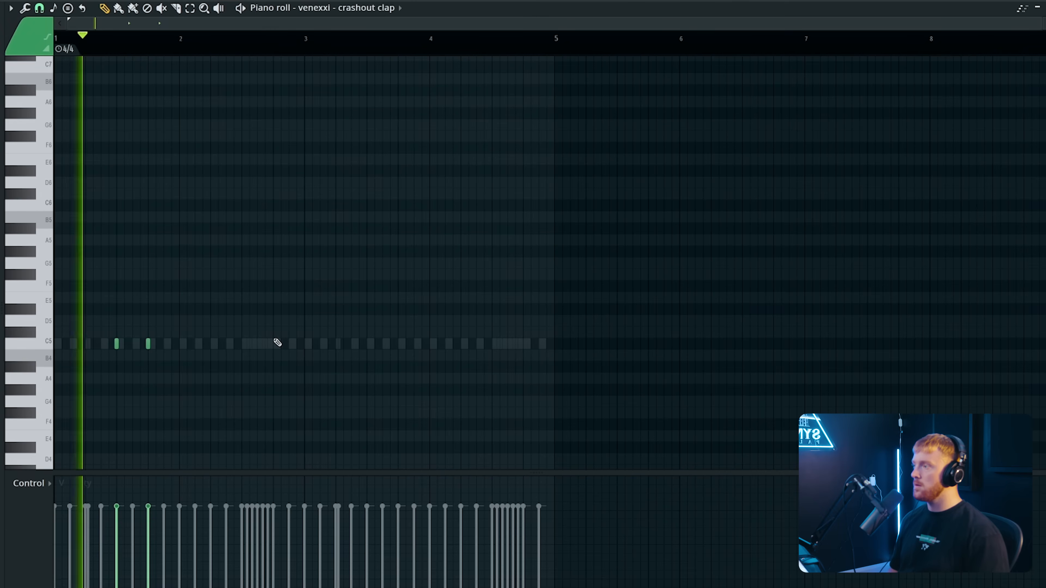
pyautogui.click(273, 344)
pyautogui.press('space')
pyautogui.press('space')
pyautogui.press('space')
# Duplicate the two-bar crashout clap pattern into bars 3 and 4.
pyautogui.hotkey('ctrl', 'a')
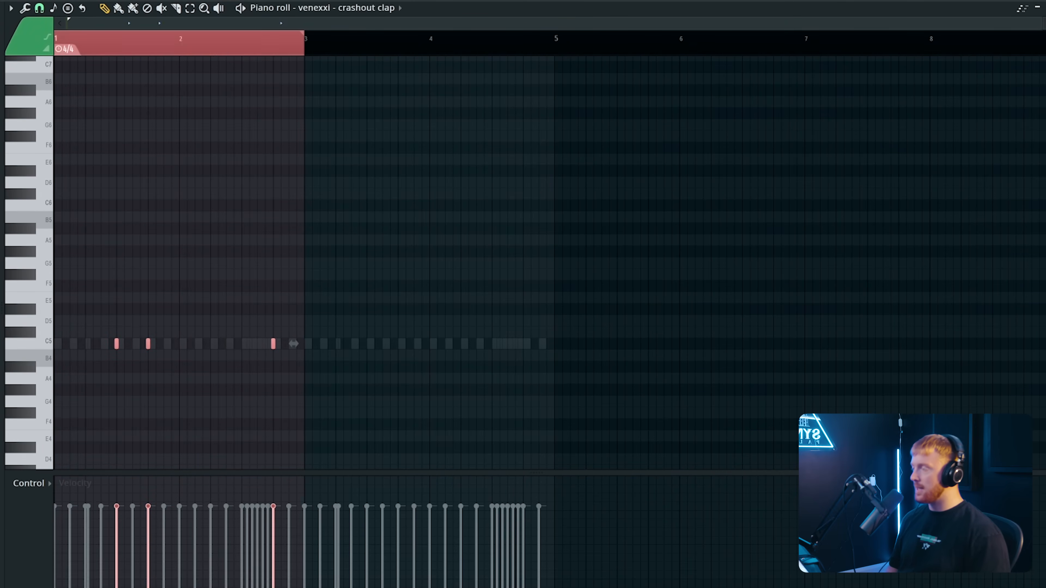
pyautogui.hotkey('ctrl', 'b')
pyautogui.hotkey('ctrl', 'd')
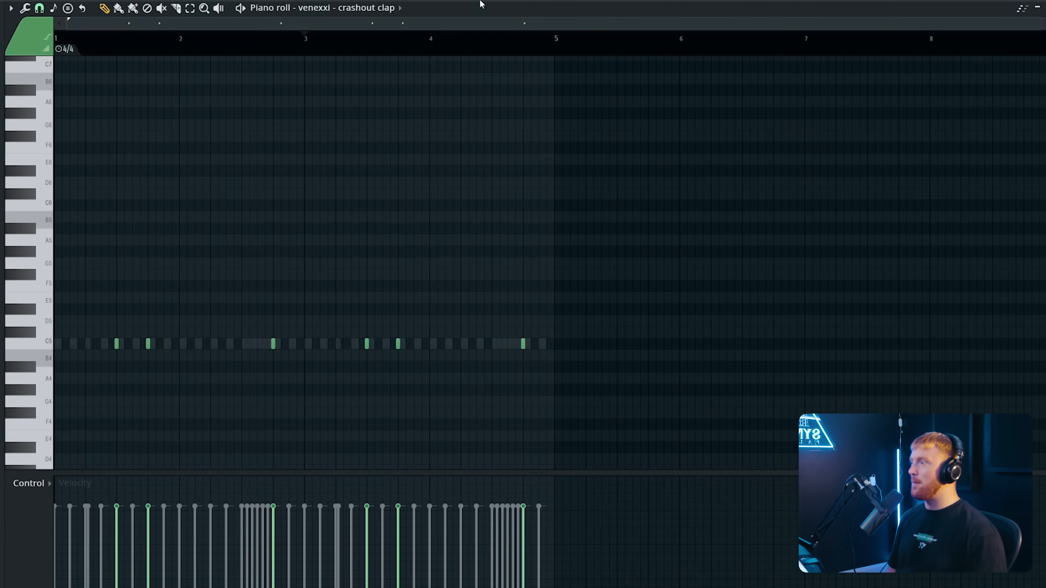
# Select all the crashout clap notes, raise their velocity slightly and deselect them.
pyautogui.scroll(1, 64, 365)
pyautogui.moveTo(638, 307); pyautogui.dragTo(115, 395)
pyautogui.scroll(1, 103, 374)
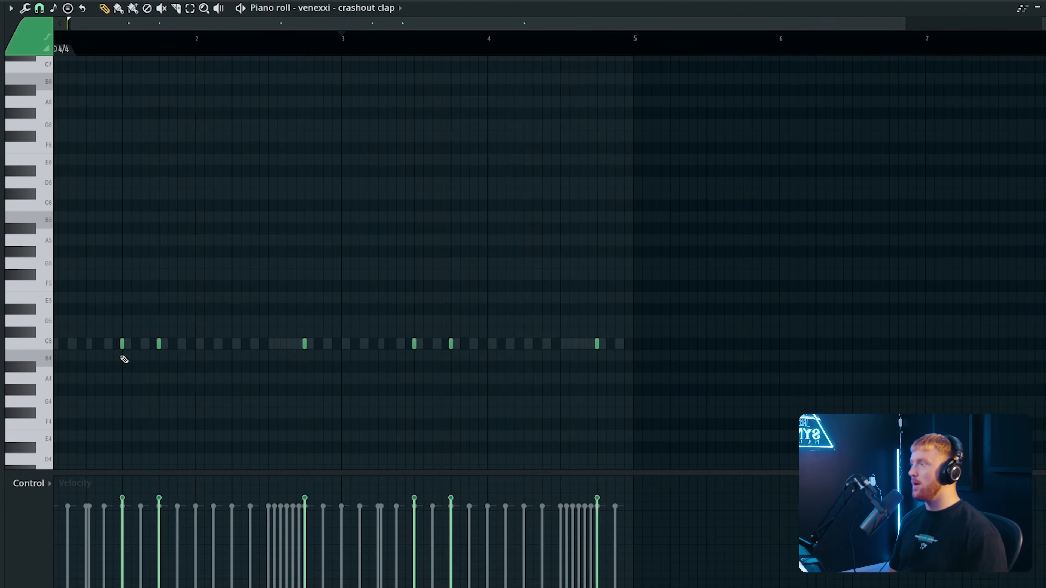
pyautogui.scroll(1, 123, 365)
pyautogui.hotkey('ctrl', 'd')
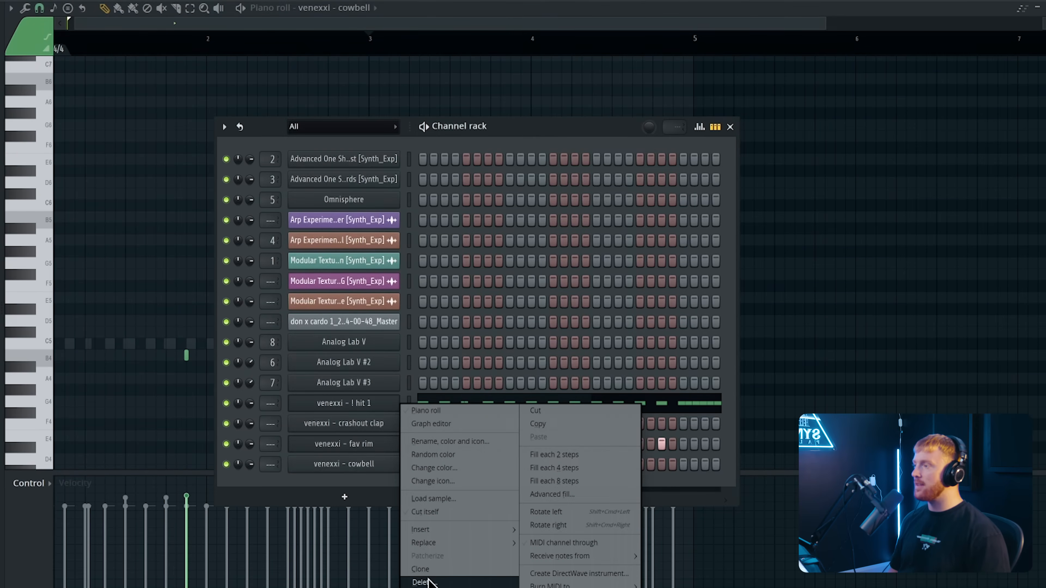
# Delete the fav rim channel, then play the pattern with the cowbell channel's notes in view.
pyautogui.click(364, 461)
pyautogui.press('F6')
pyautogui.press('space')
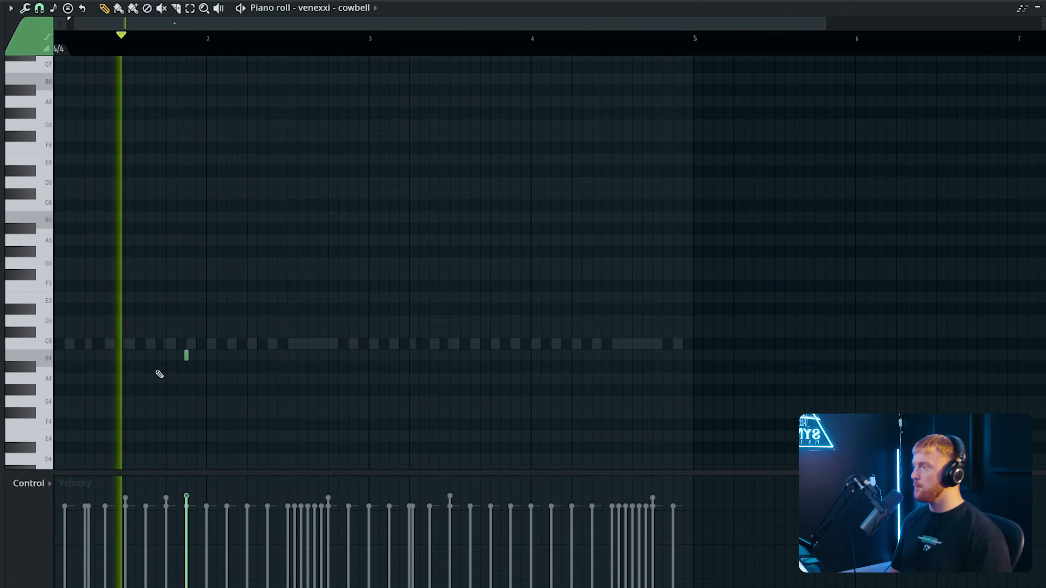
# Add C5 lightest open hat notes on beat 2 of bar 2 and on beats 2 and 3 of bar 4.
pyautogui.press('F6')
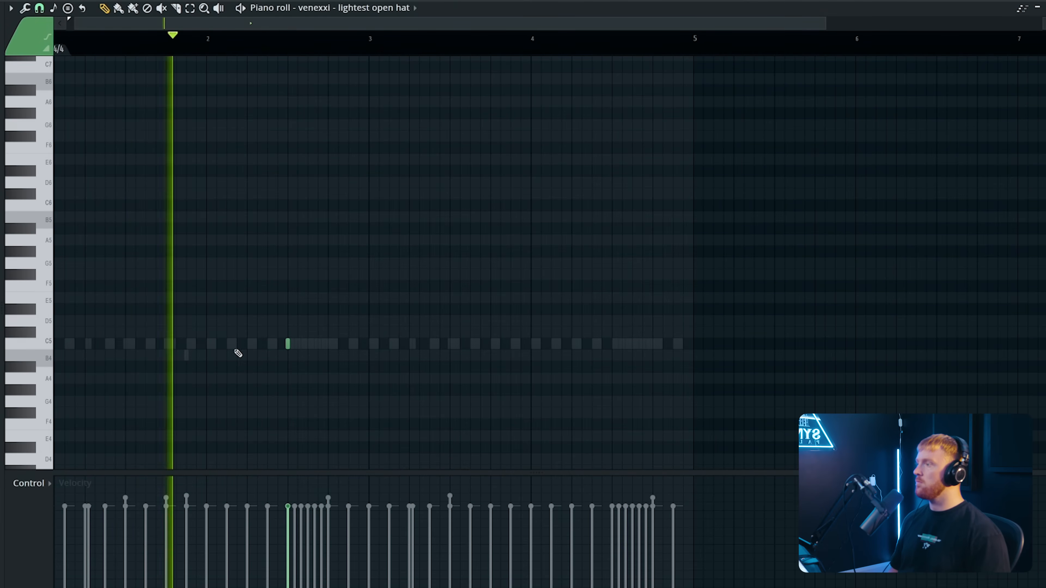
pyautogui.click(246, 344)
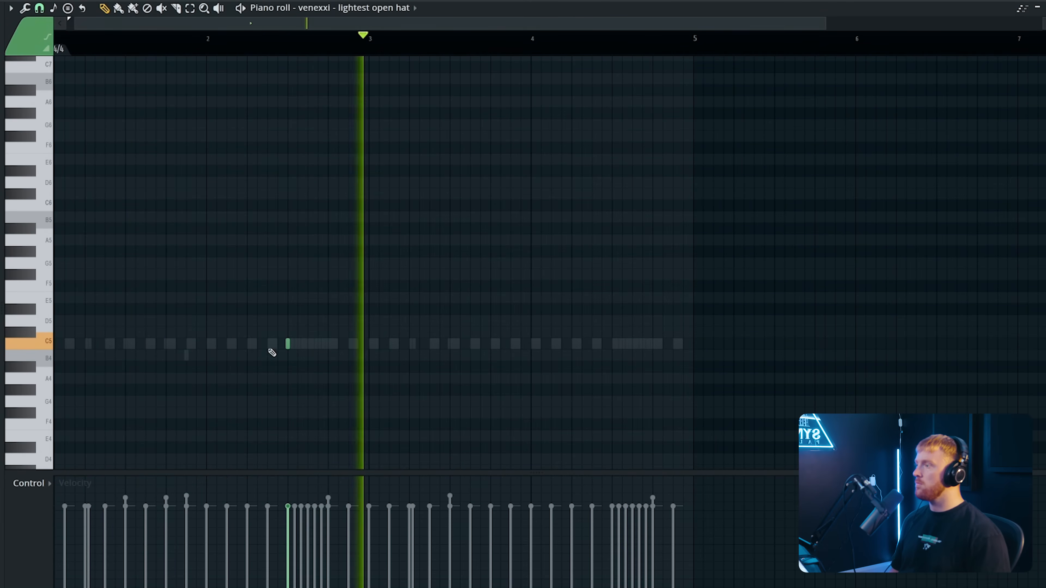
pyautogui.click(572, 344)
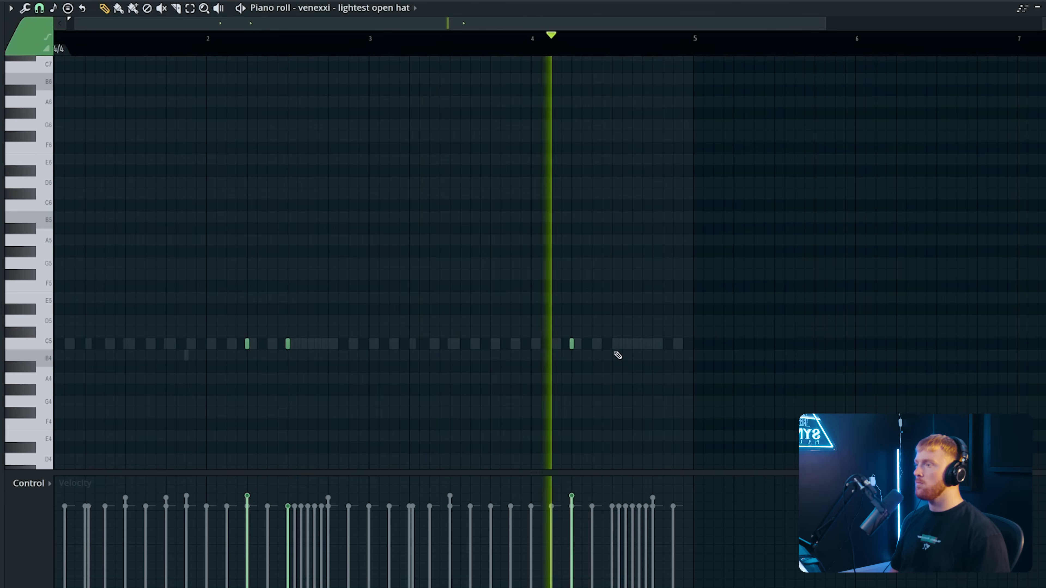
pyautogui.click(613, 344)
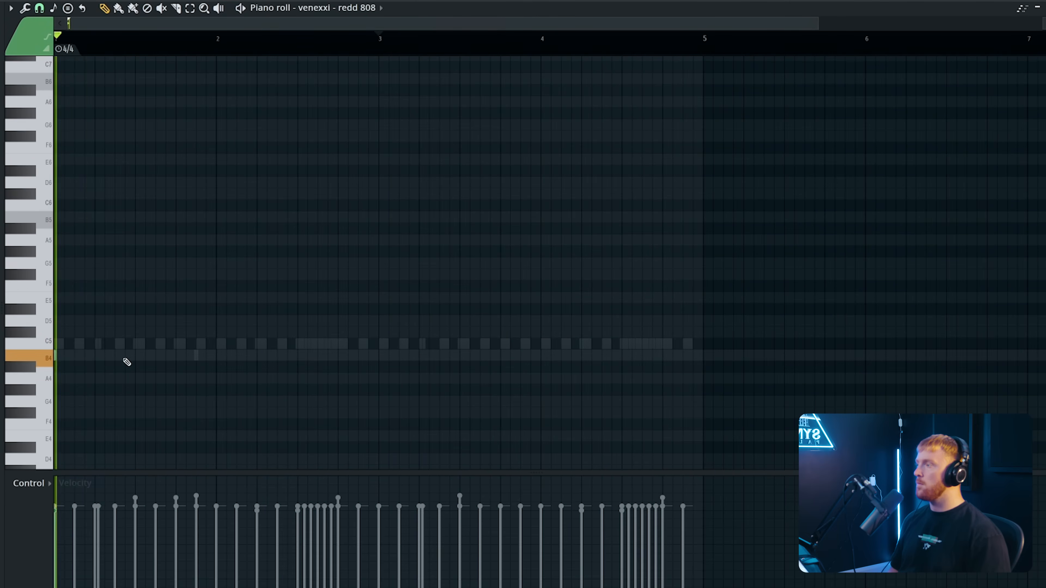
# Add a B4 note to the redd 808 in bar 1 and return the playlist playback position to bar 1.
pyautogui.click(111, 354)
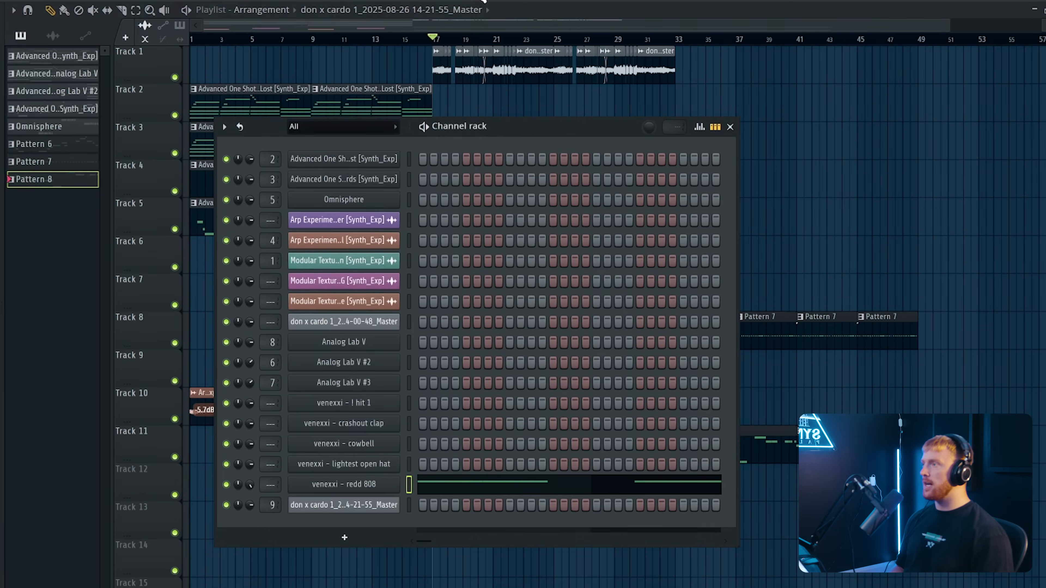
pyautogui.press('F6')
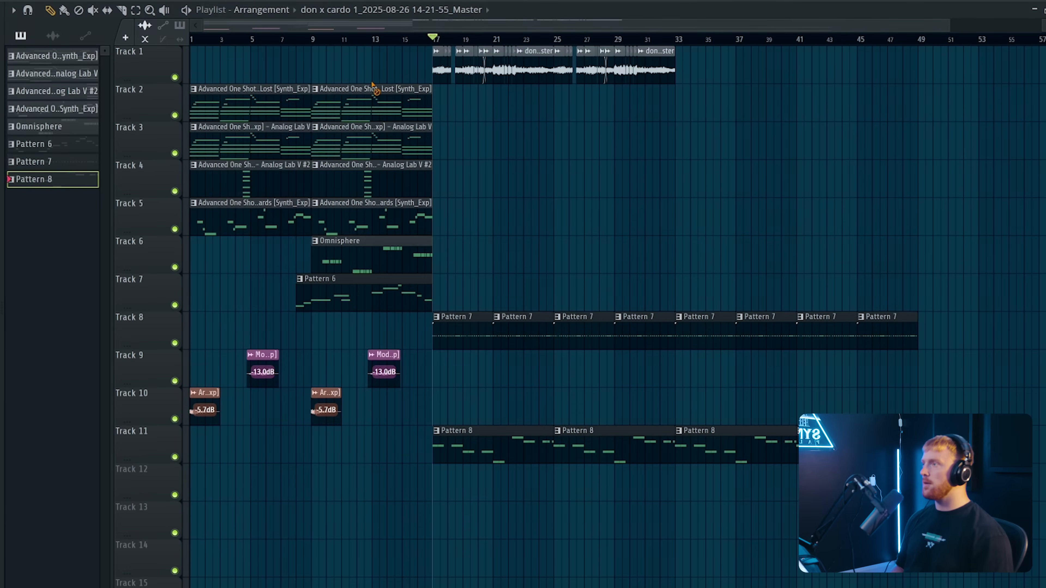
pyautogui.moveTo(435, 40); pyautogui.dragTo(192, 39)
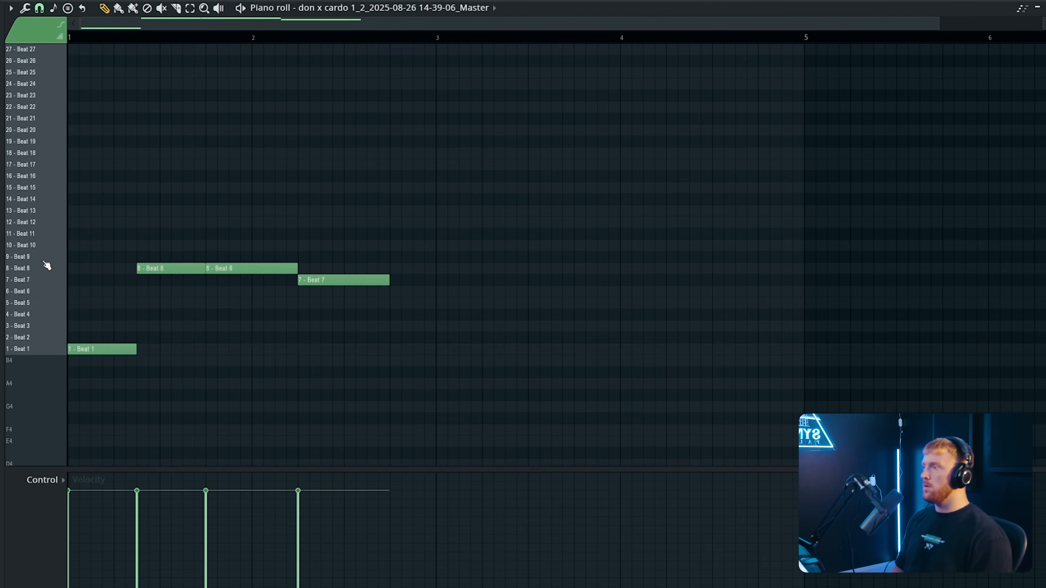
# Continue the sliced vocal sequence with a Beat 27 note in the second half of bar 7 and a Beat 28 note in bar 8.
pyautogui.scroll(-1, 378, 280)
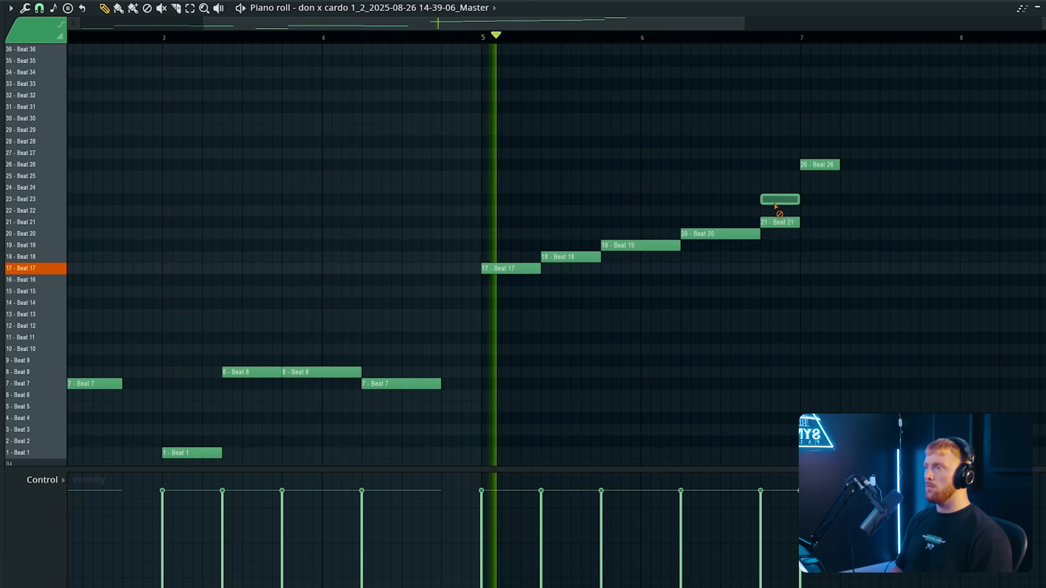
pyautogui.scroll(-1, 776, 215)
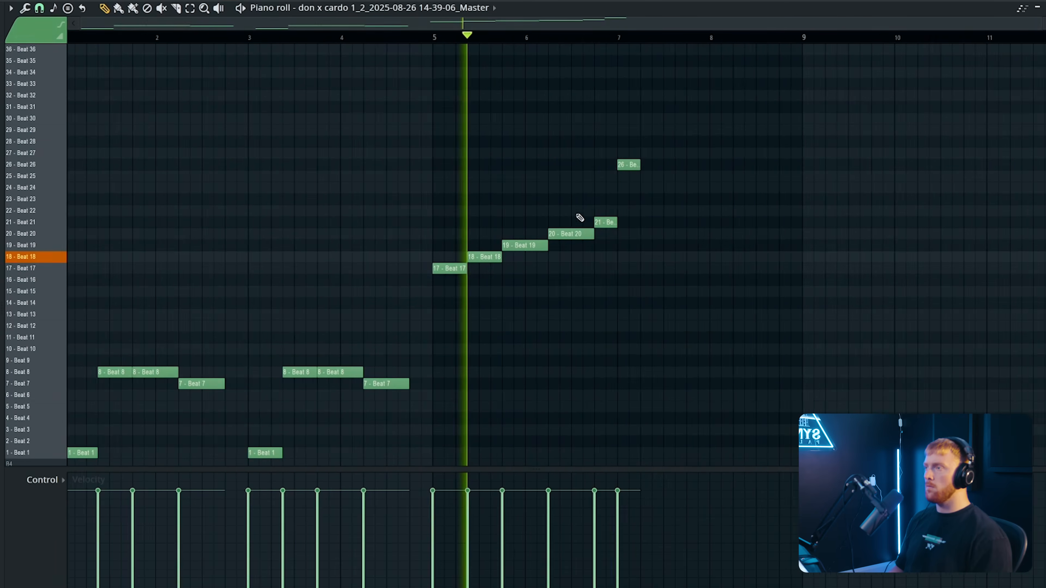
pyautogui.scroll(2, 677, 208)
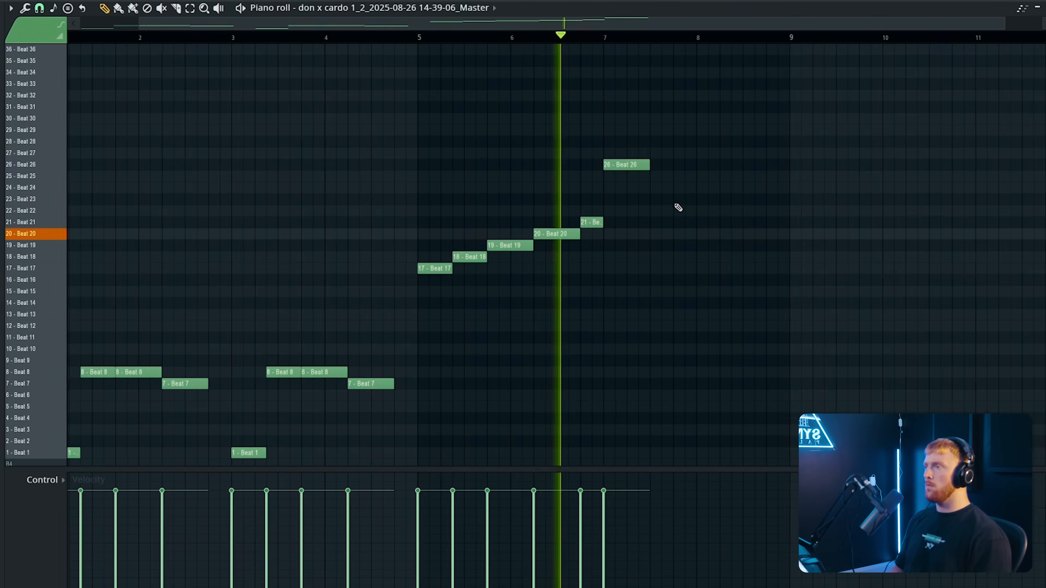
pyautogui.click(670, 153)
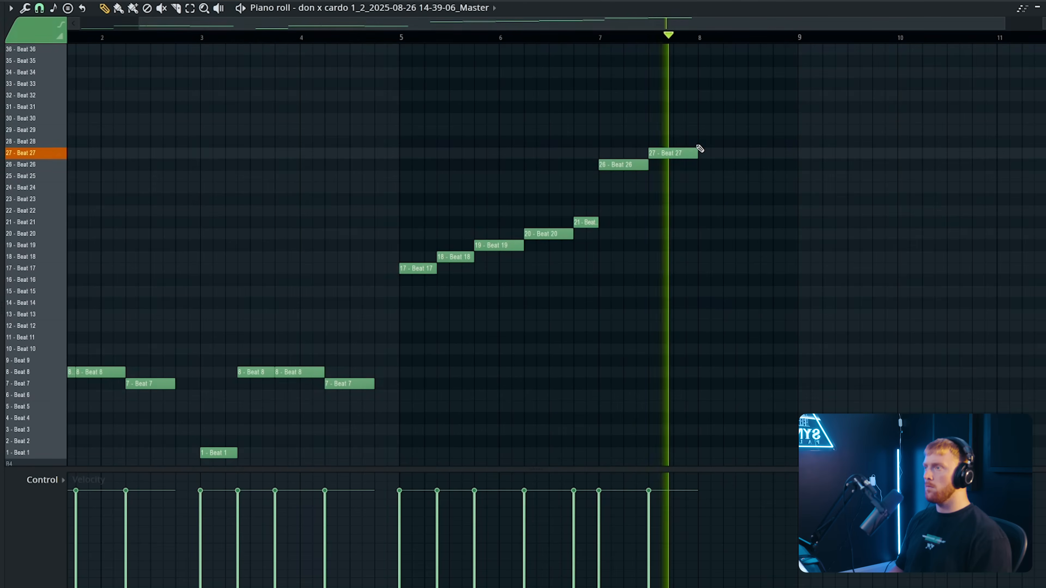
pyautogui.click(738, 141)
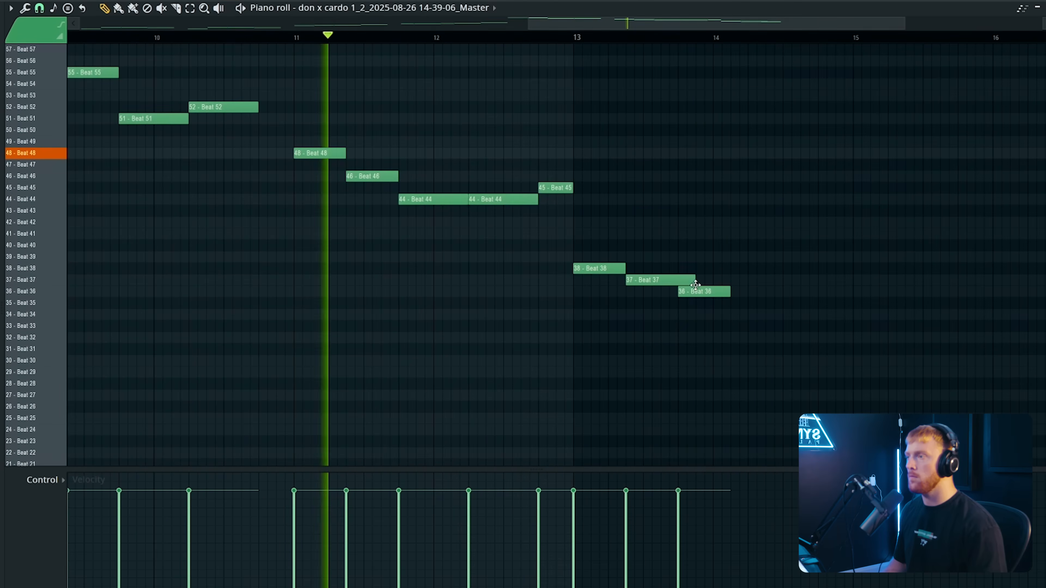
# Trim the Beat 37 slice to where Beat 36 begins, lengthen Beat 36 slightly and add another Beat 36 note in bar 14.
pyautogui.moveTo(696, 285); pyautogui.dragTo(678, 284)
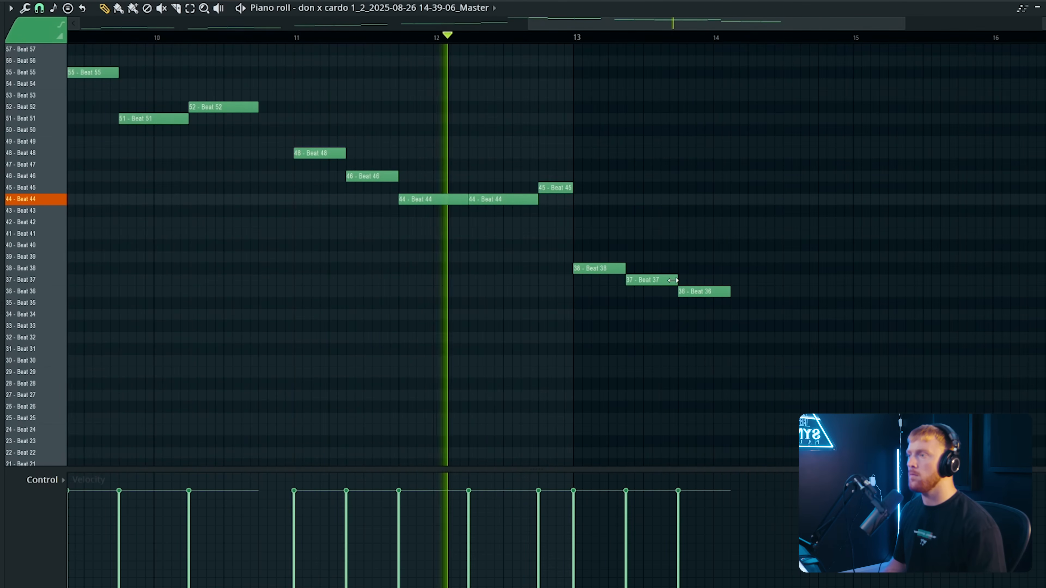
pyautogui.moveTo(730, 291); pyautogui.dragTo(747, 291)
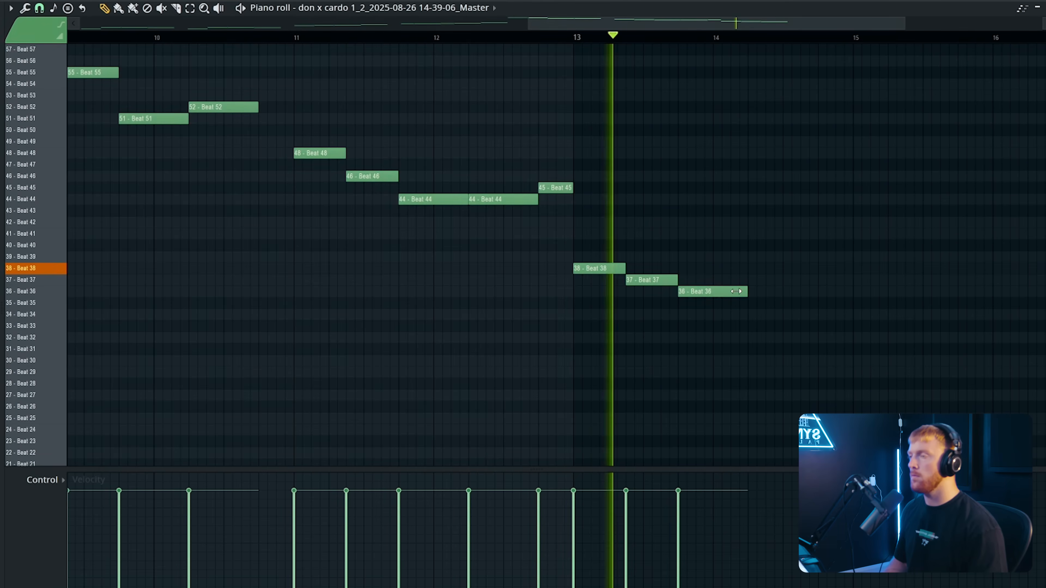
pyautogui.click(768, 291)
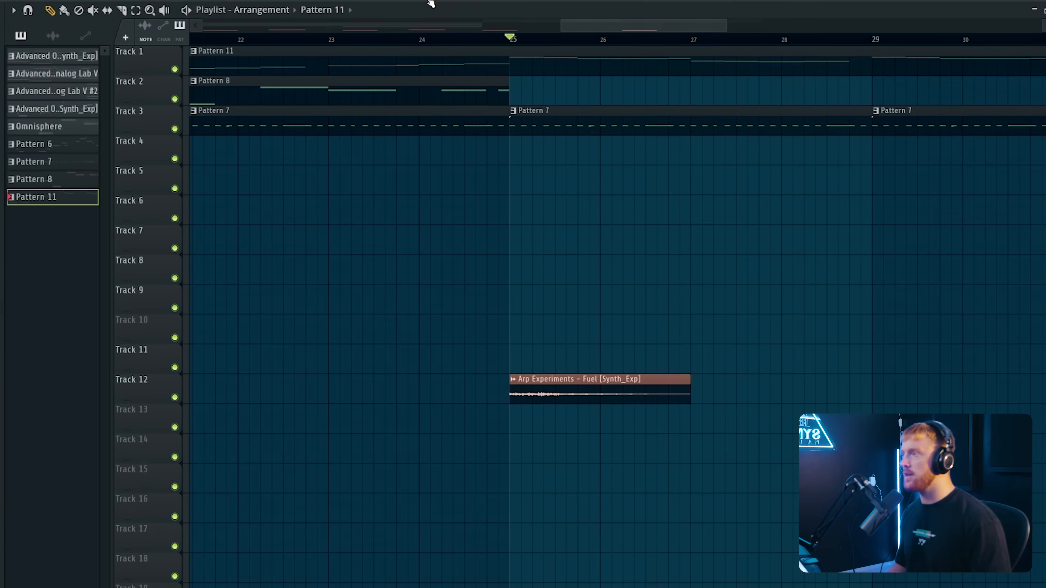
# Remove the unwanted audio pieces on Track 1 and place a Track 1 (consolidated) clip at bar 21.
pyautogui.scroll(-3, 434, 112)
pyautogui.rightClick(428, 148)
pyautogui.rightClick(437, 145)
pyautogui.click(385, 146)
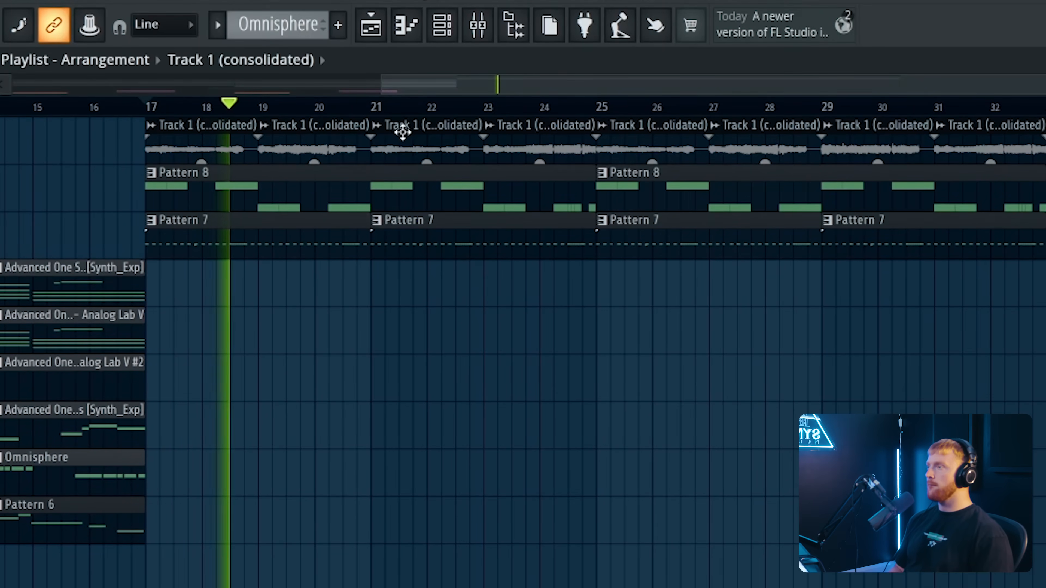
# Delete the Track 1 (consolidated) clips from bar 25 onward and select the remaining clips before it.
pyautogui.scroll(2, 321, 152)
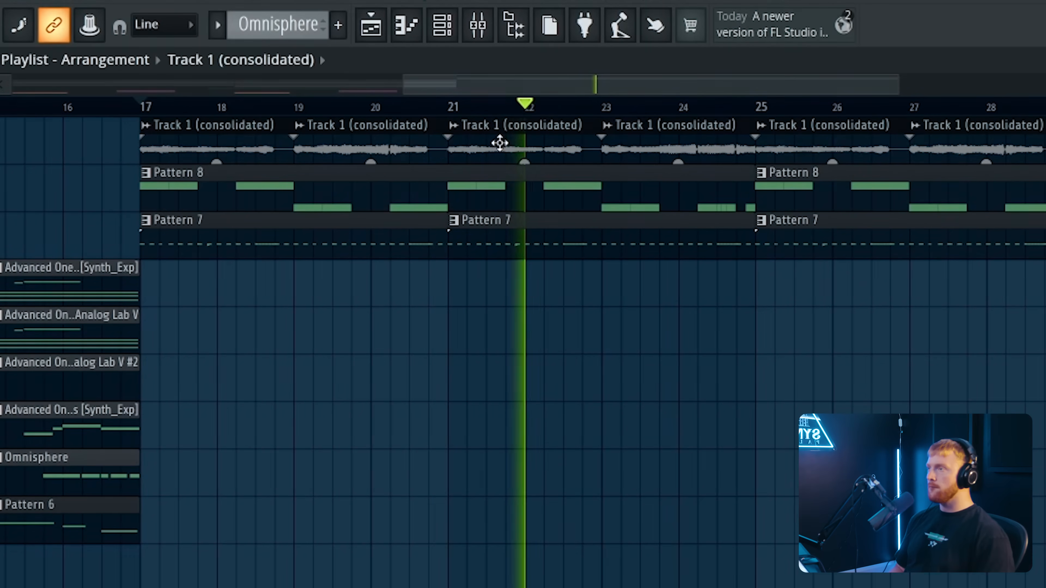
pyautogui.scroll(-2, 481, 162)
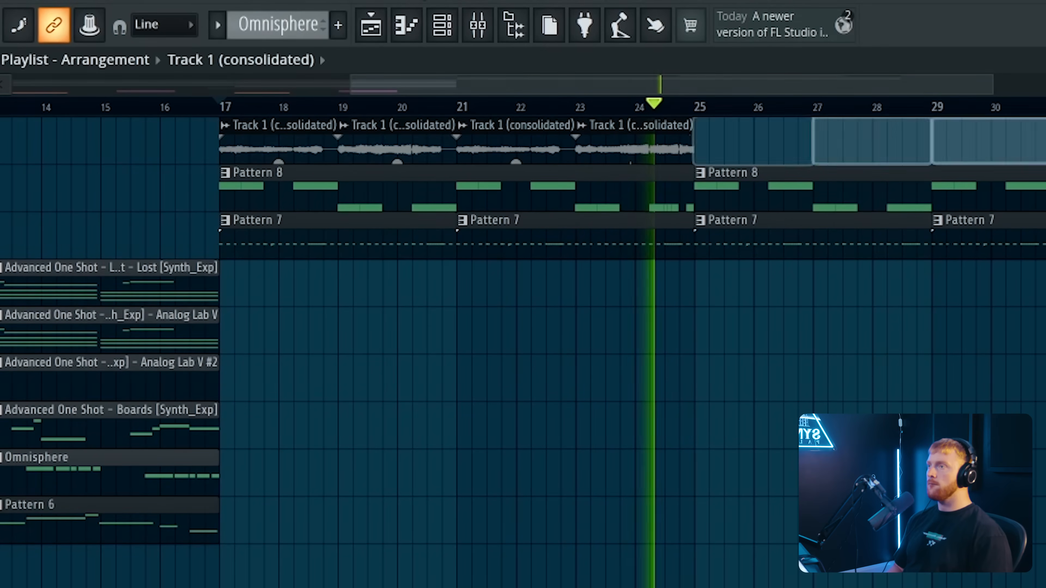
pyautogui.moveTo(923, 163); pyautogui.dragTo(362, 124)
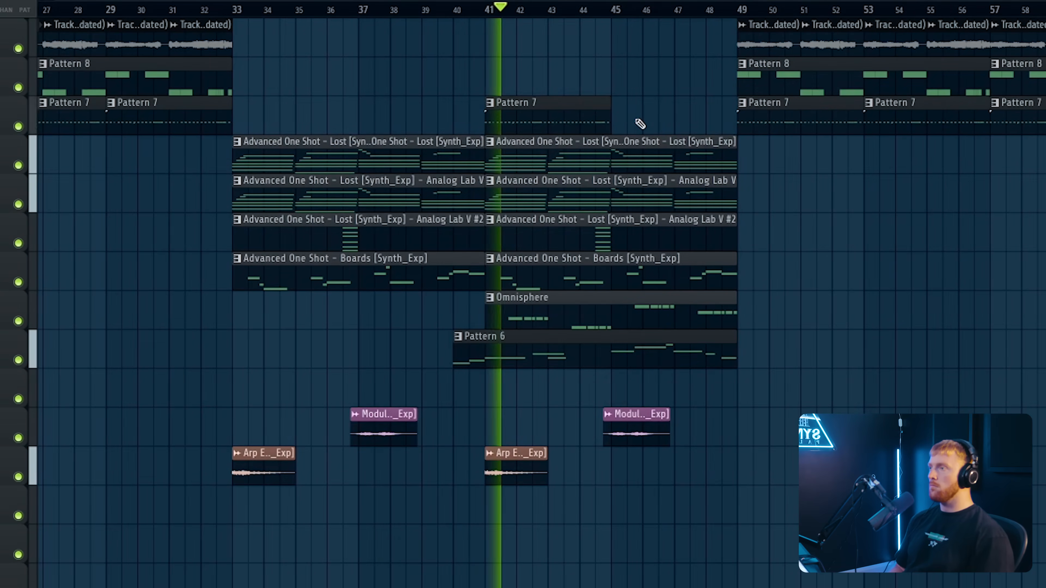
# Duplicate the Pattern 7 clip at bar 41 to bar 45 and copy the pair to bar 73.
pyautogui.moveTo(637, 123); pyautogui.dragTo(567, 115)
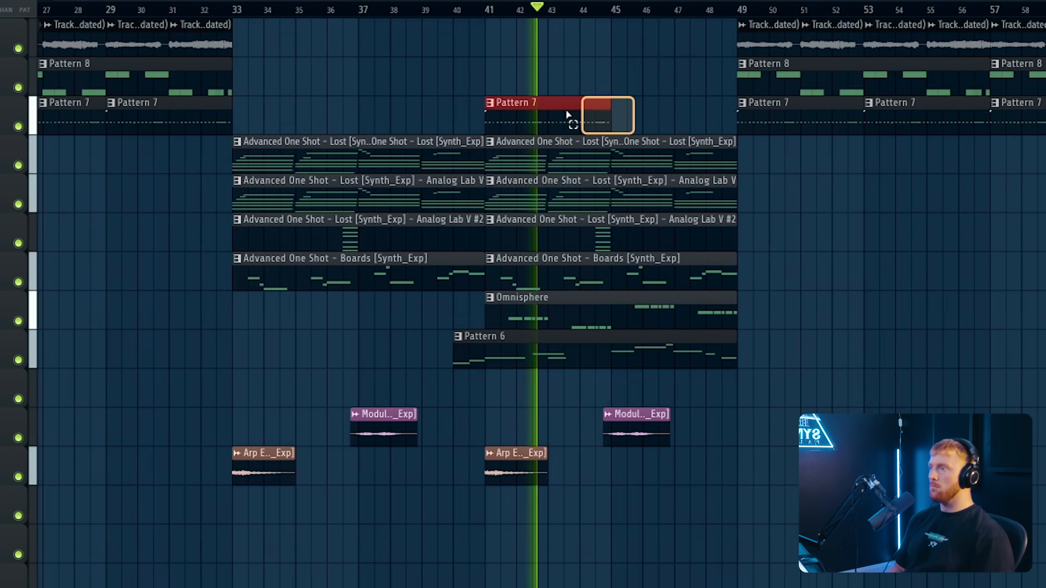
pyautogui.hotkey('ctrl', 'b')
pyautogui.scroll(-4, 570, 65)
pyautogui.click(552, 78)
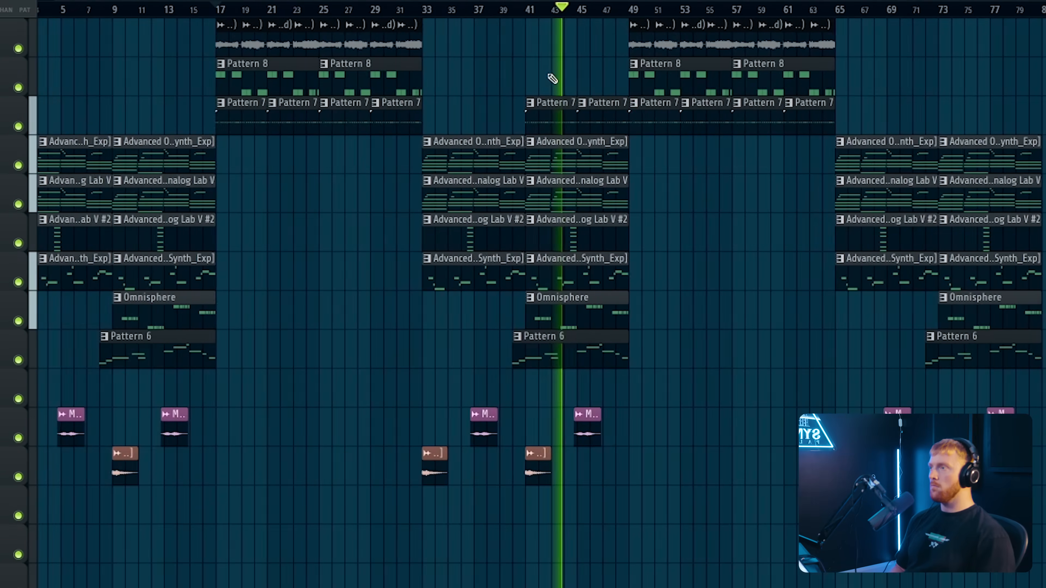
pyautogui.scroll(-1, 552, 78)
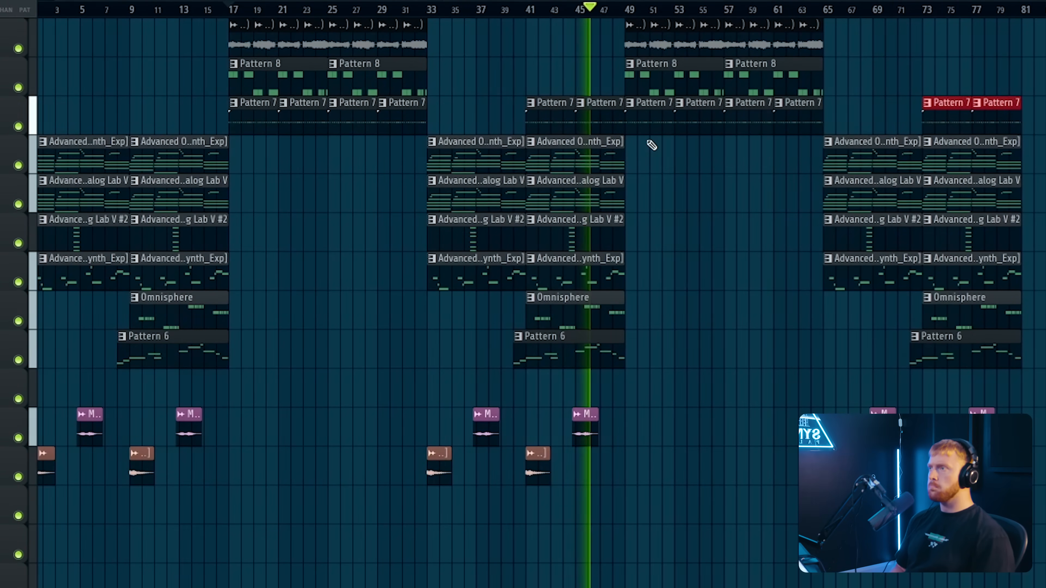
# Copy the consolidated audio, Pattern 8 and Pattern 7 clips of bars 49 to 65 to bar 81.
pyautogui.moveTo(644, 147); pyautogui.dragTo(820, 24)
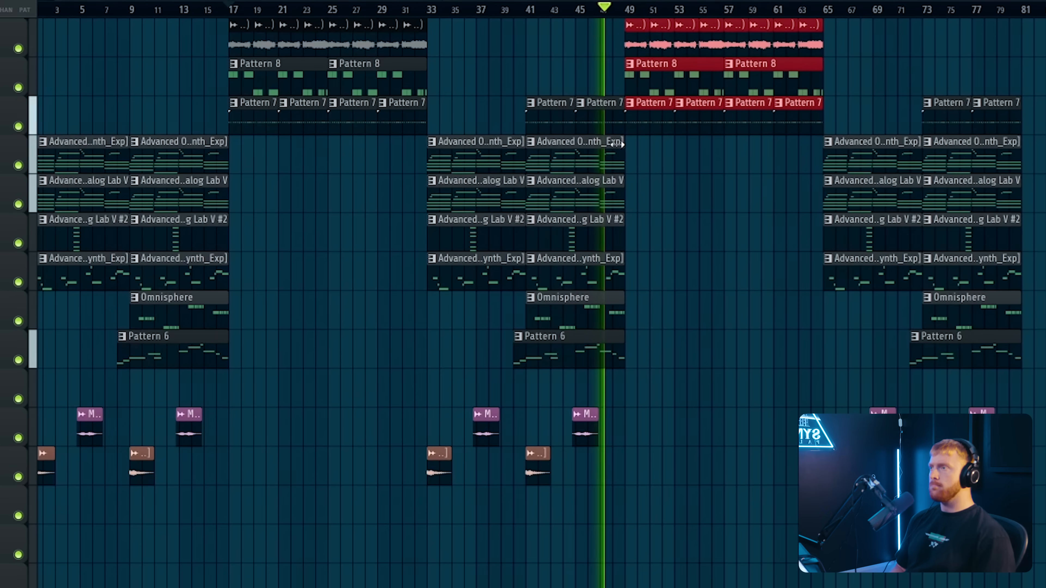
pyautogui.moveTo(638, 111); pyautogui.dragTo(959, 94)
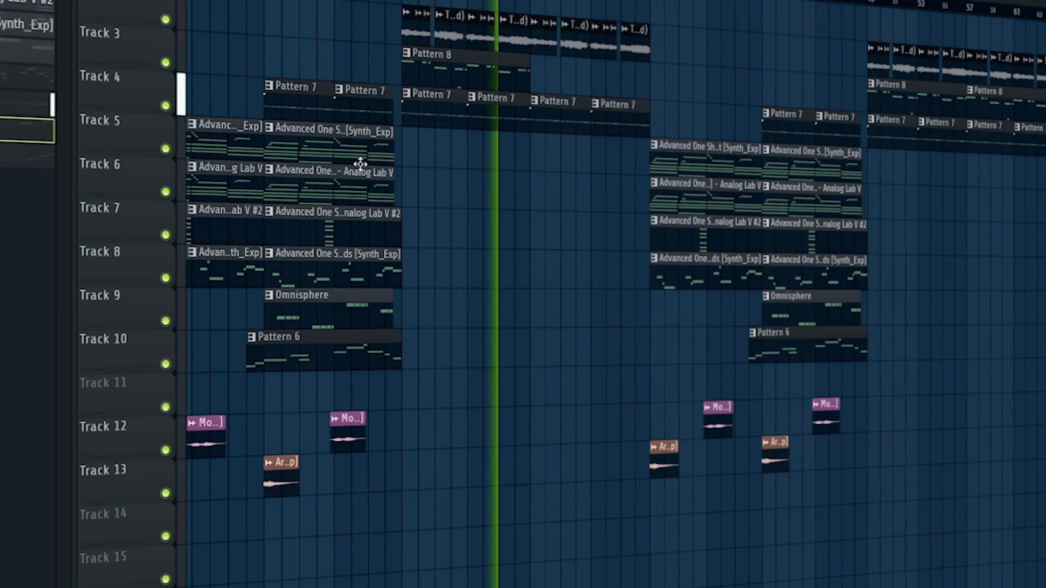
# Try placing an Omnisphere clip on Track 9 in the section that starts at bar 17.
pyautogui.click(339, 296)
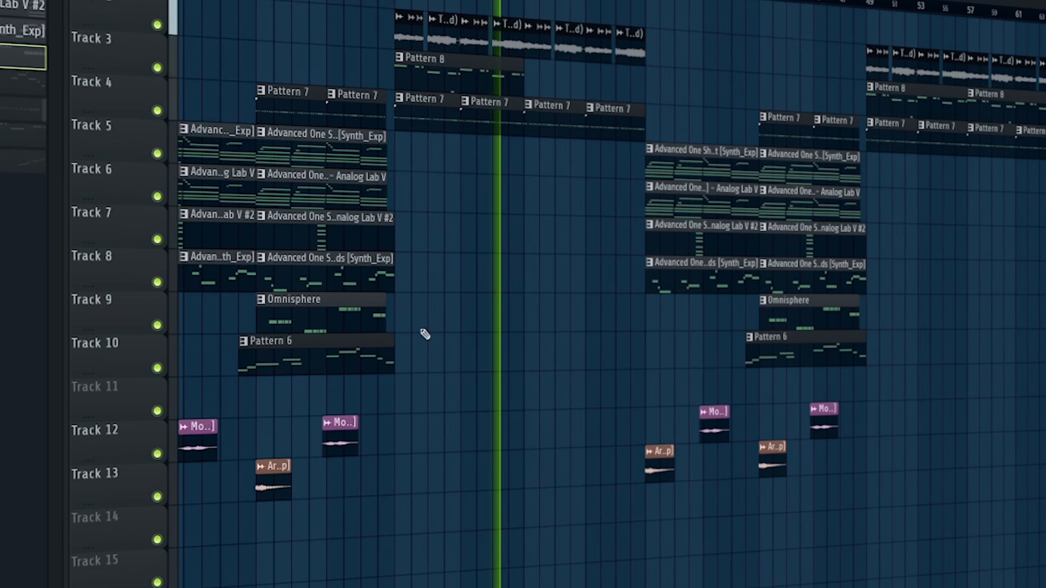
pyautogui.click(537, 313)
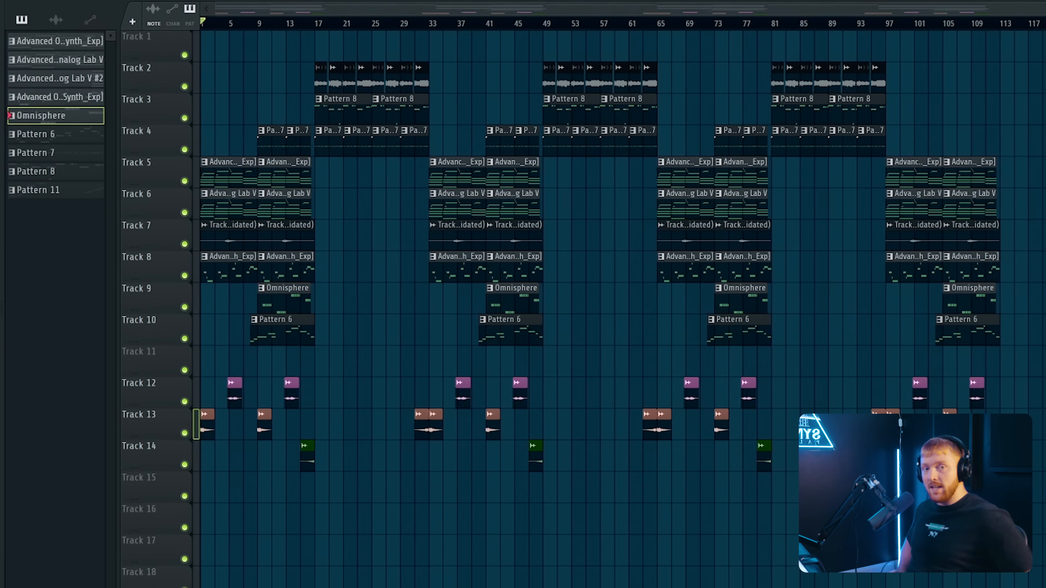
# Open the first Advanced One Shot - Lost clip's notes and bring up its channel settings from the channel rack.
pyautogui.scroll(5, 164, 146)
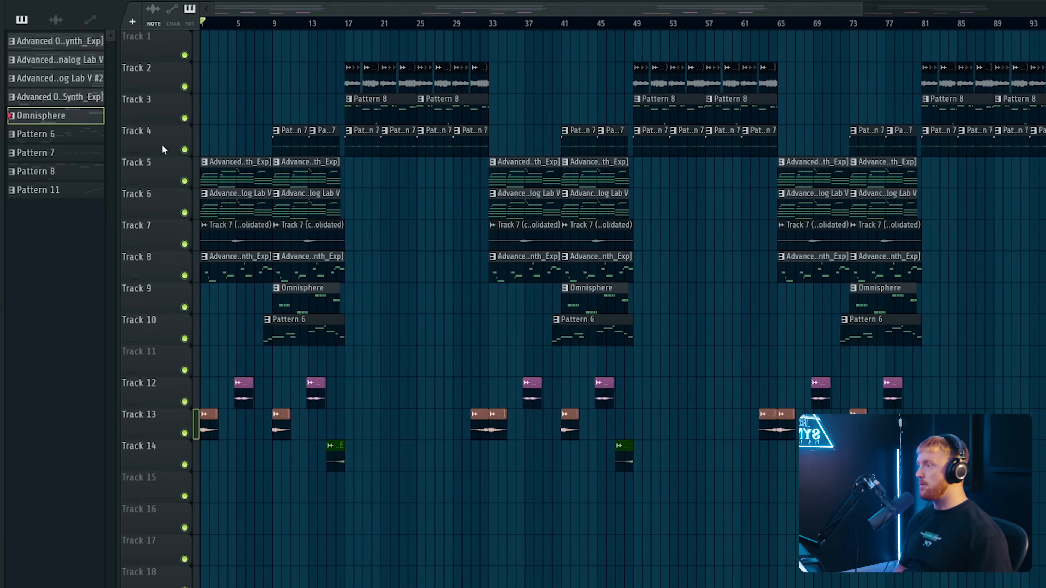
pyautogui.scroll(3, 177, 63)
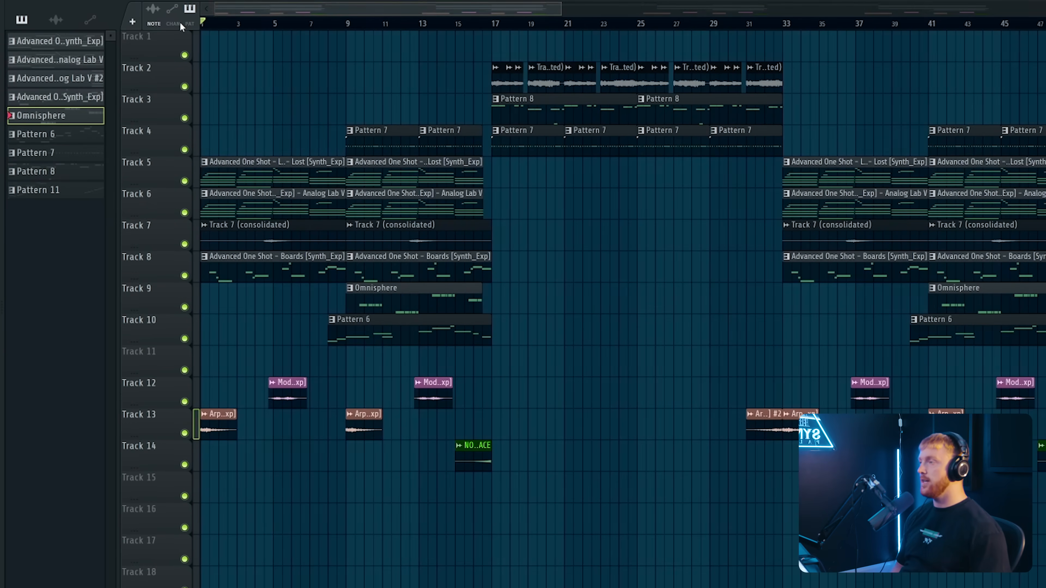
pyautogui.scroll(3, 166, 192)
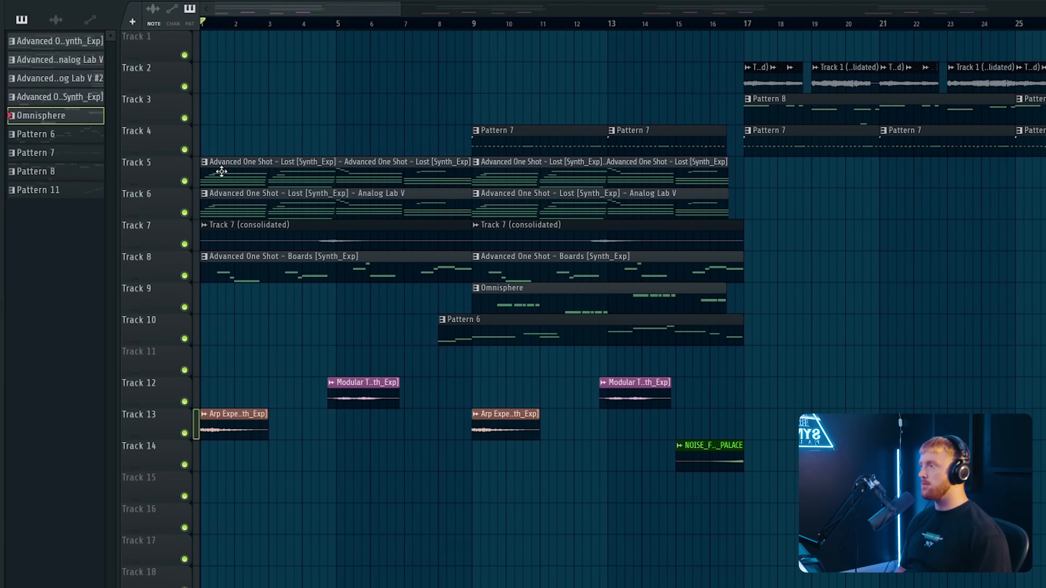
pyautogui.doubleClick(225, 171)
pyautogui.press('F6')
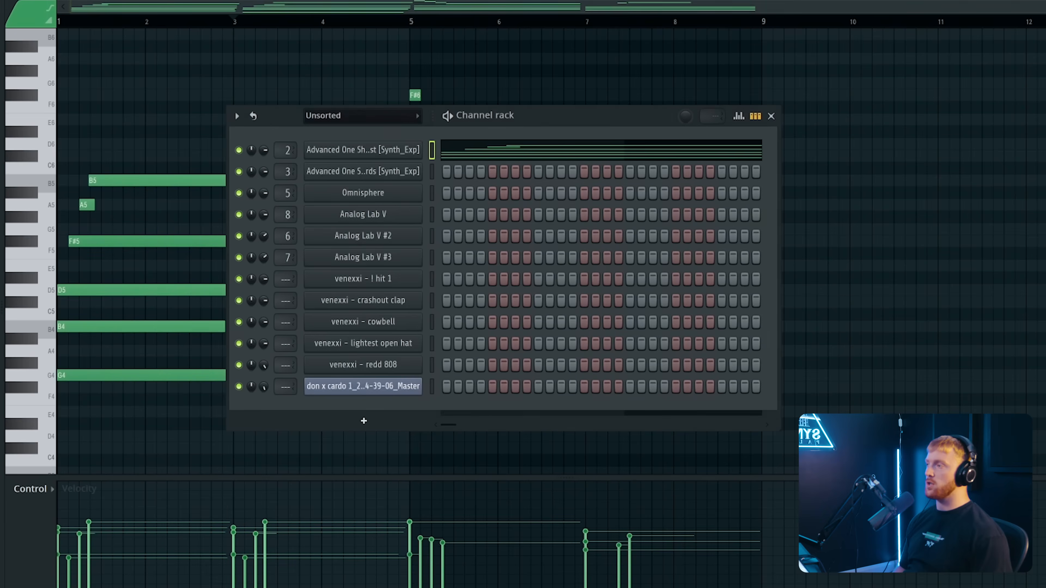
pyautogui.click(387, 151)
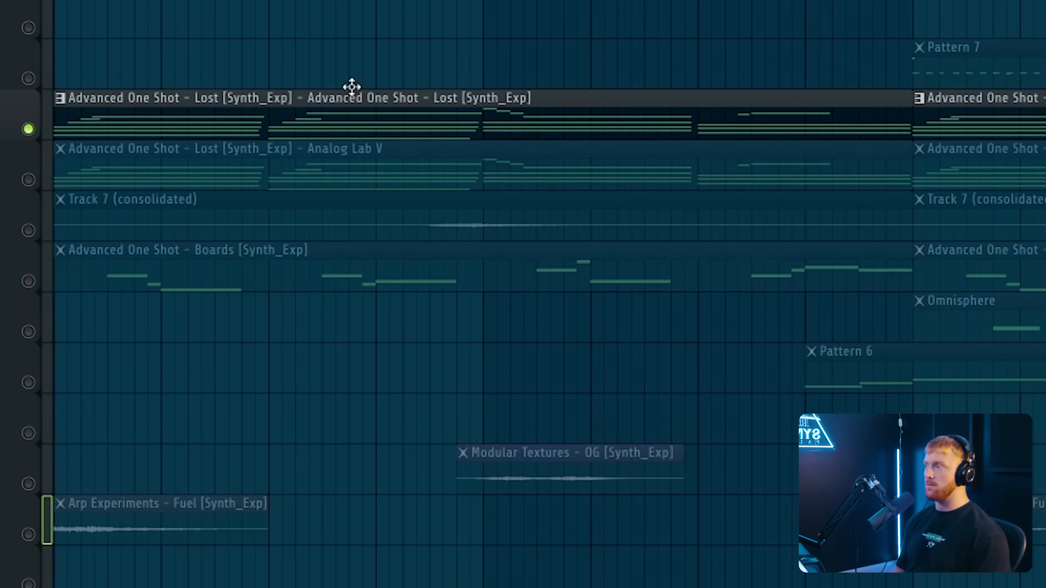
# Play the soloed Advanced One Shot - Lost track from the start of the arrangement.
pyautogui.click(351, 86)
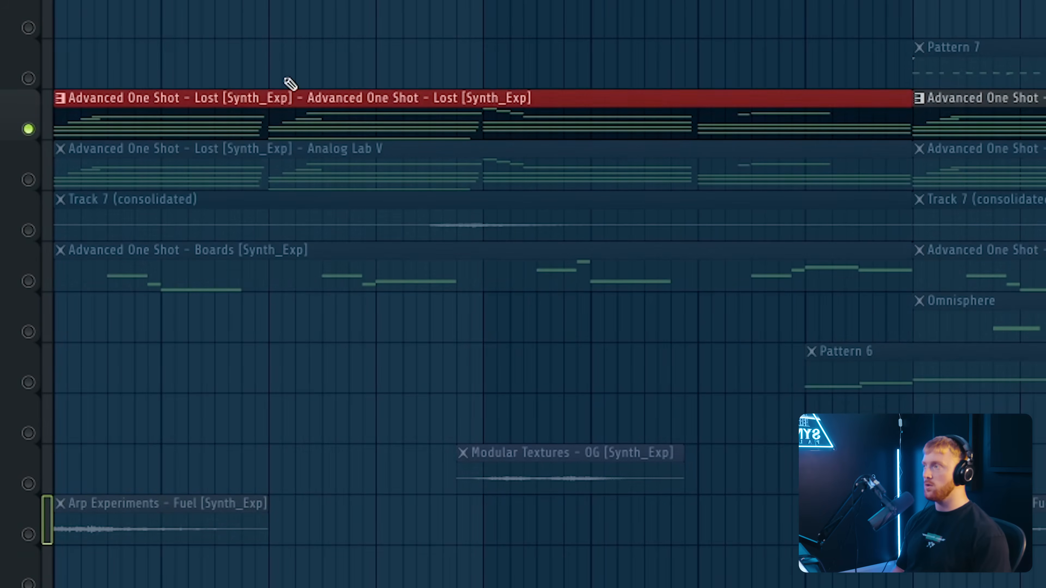
pyautogui.press('space')
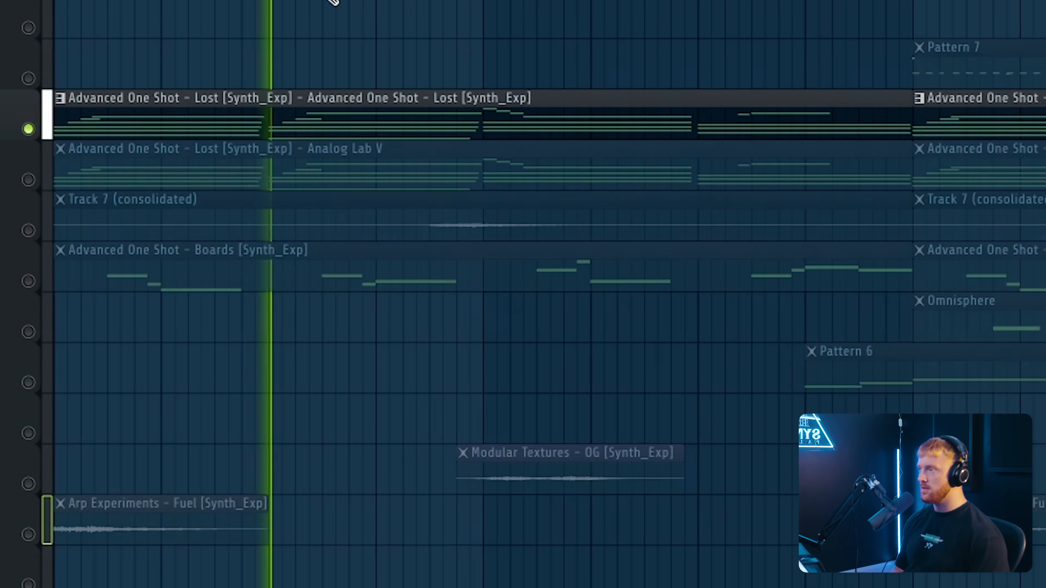
pyautogui.scroll(-3, 277, 31)
pyautogui.scroll(2, 5, 165)
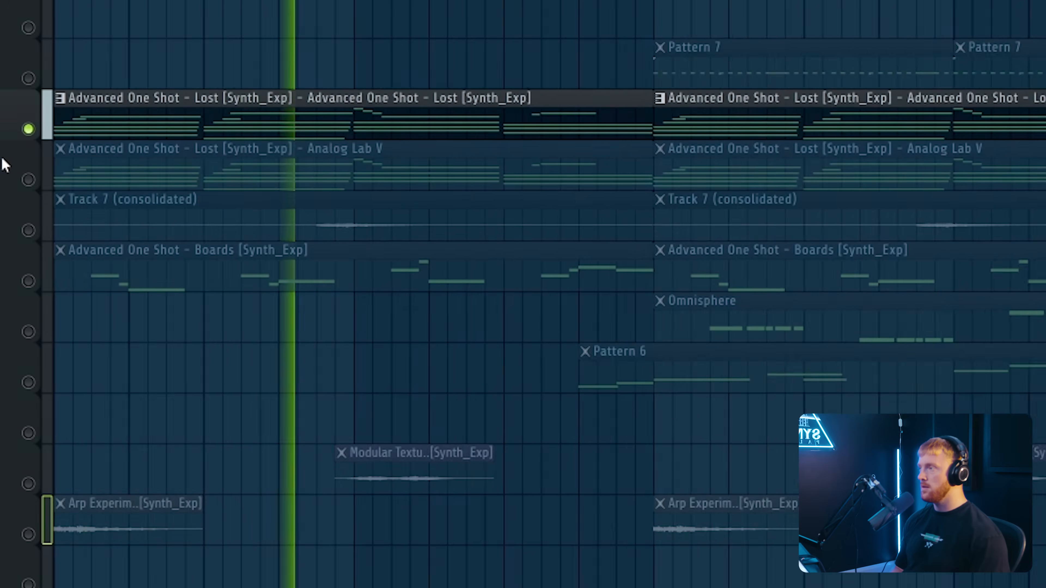
# Bring up the Analog Lab V instrument from the channel rack to show its preset, and play soloed Track 6 from the start.
pyautogui.press('space')
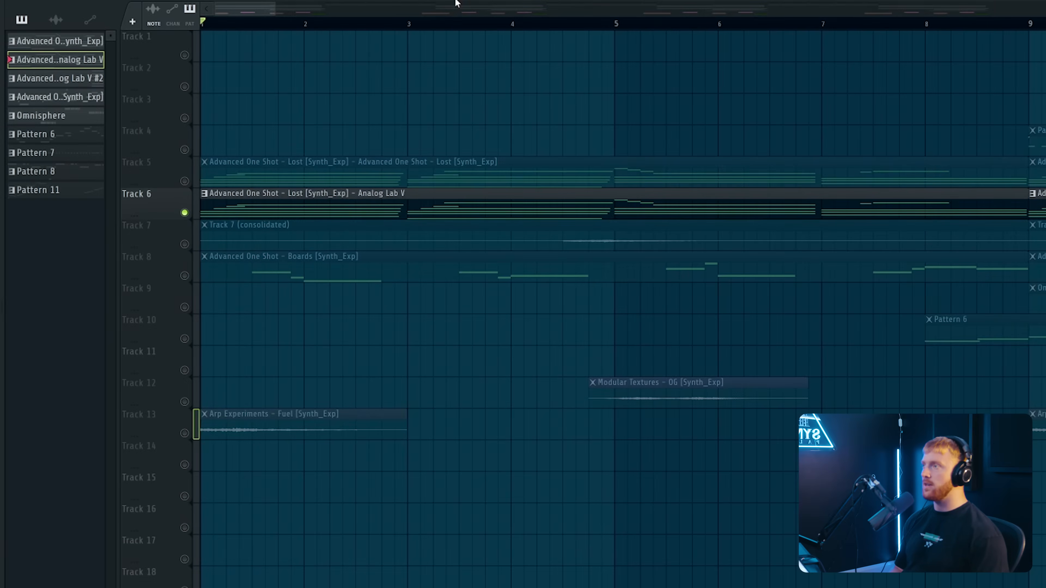
pyautogui.press('F6')
pyautogui.click(386, 220)
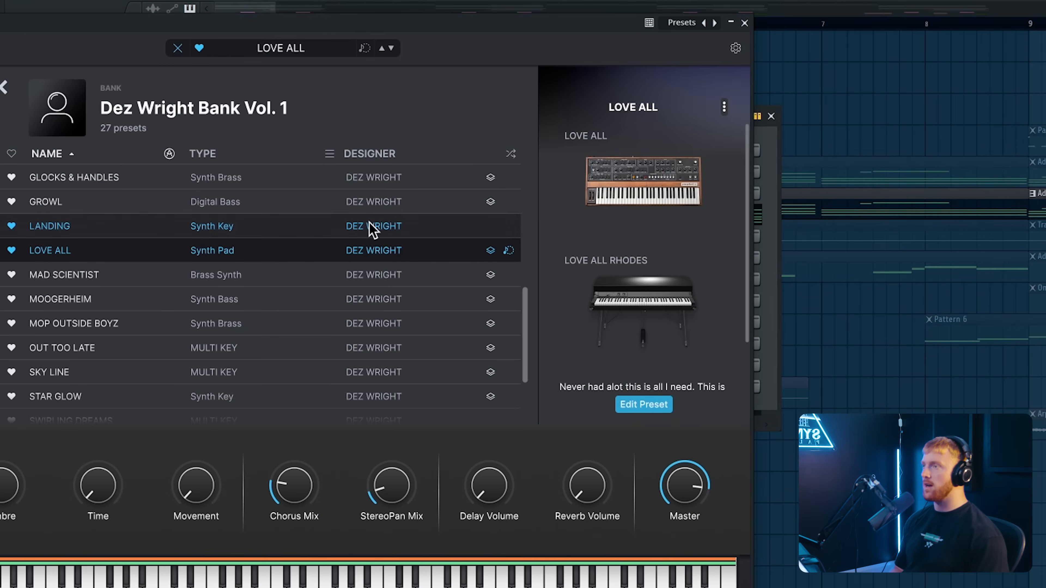
pyautogui.click(744, 23)
pyautogui.press('space')
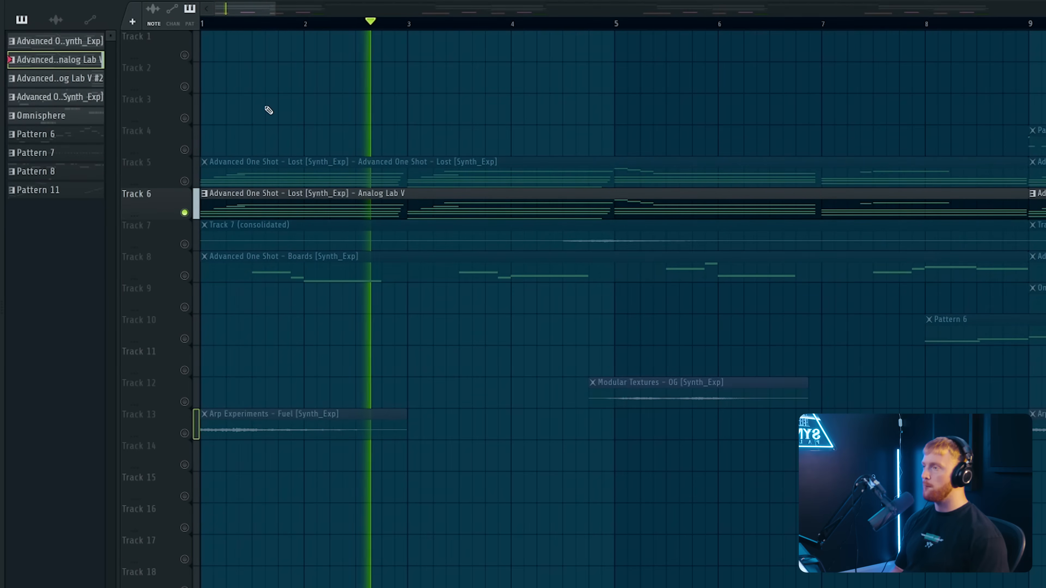
pyautogui.scroll(-2, 245, 174)
pyautogui.scroll(-3, 245, 173)
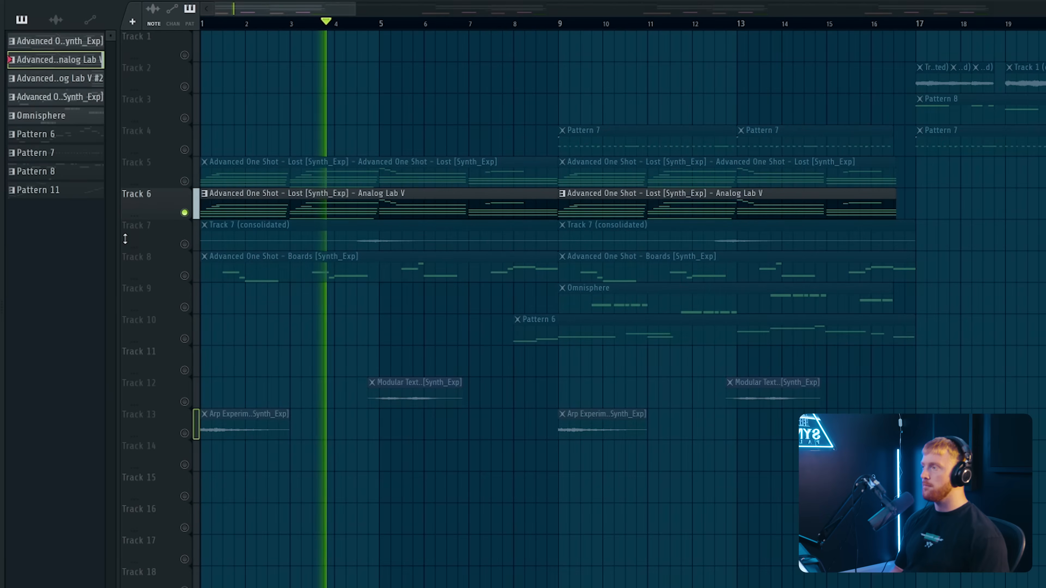
pyautogui.scroll(5, 166, 291)
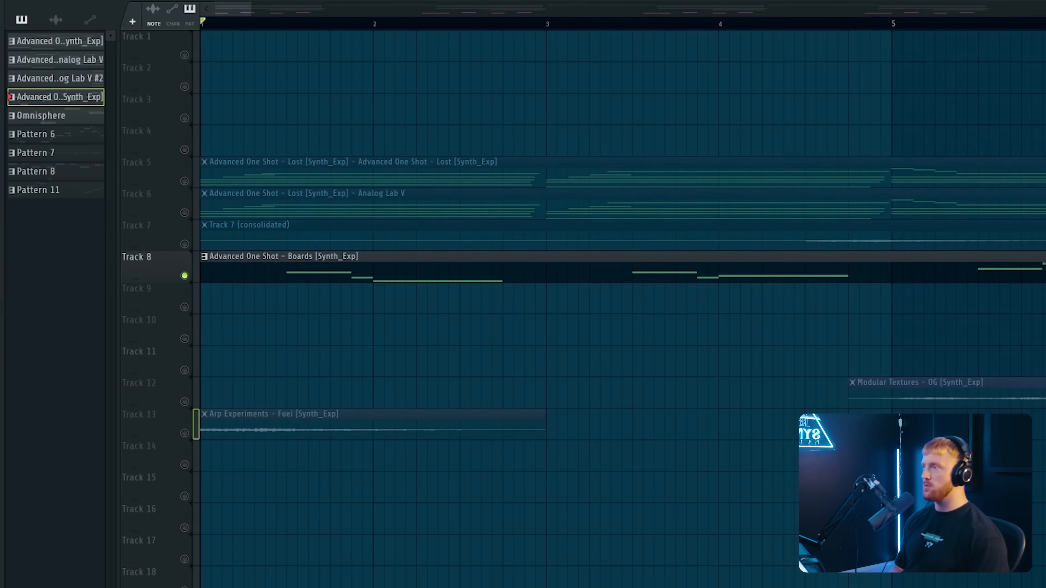
# Bring up the Omnisphere instrument for soloed Track 9 and the Analog Lab V #3 instrument for Pattern 6 on Track 10.
pyautogui.scroll(-2, 315, 326)
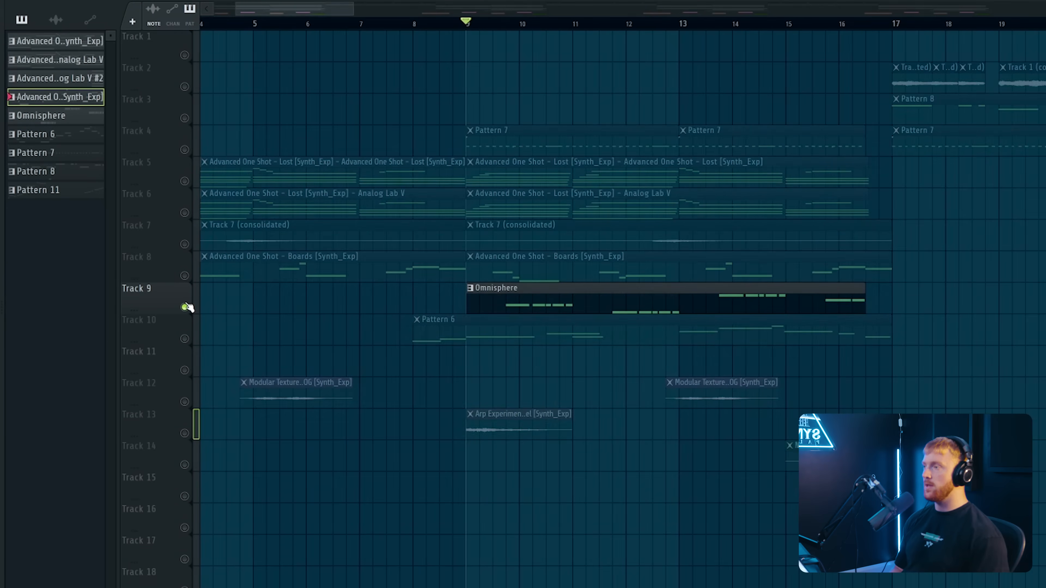
pyautogui.scroll(1, 590, 302)
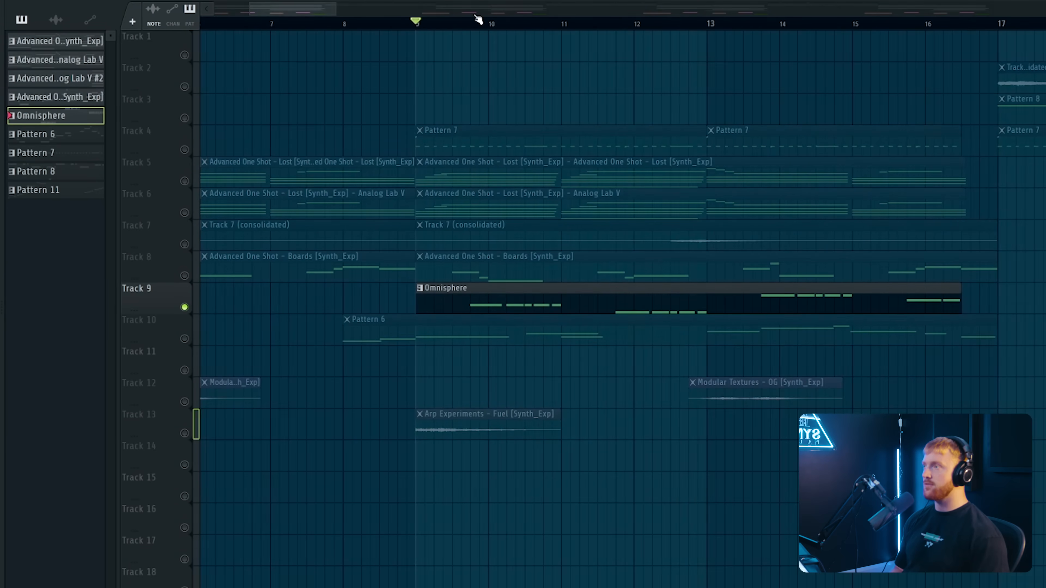
pyautogui.press('F6')
pyautogui.click(390, 194)
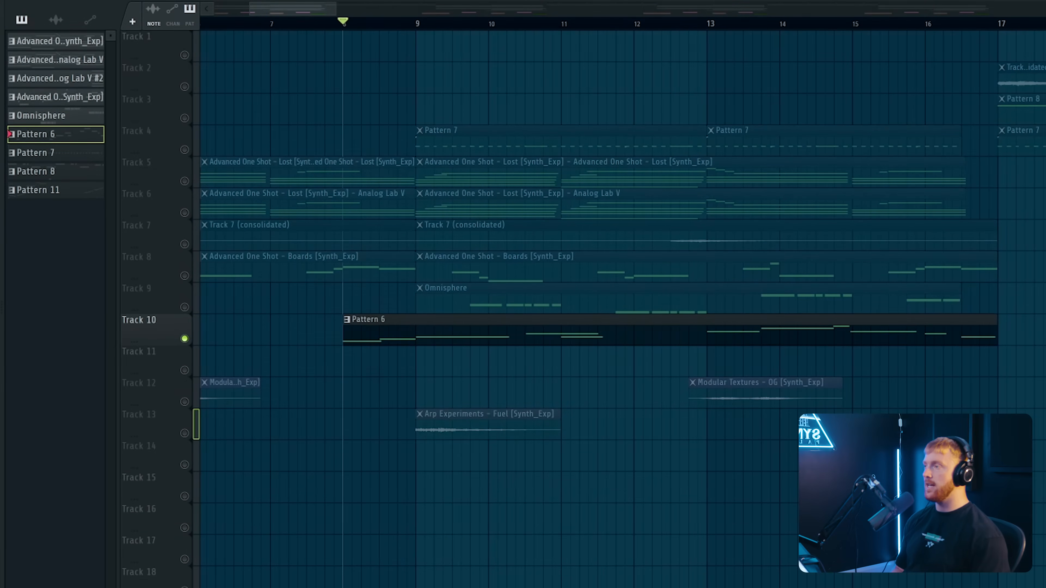
pyautogui.press('F6')
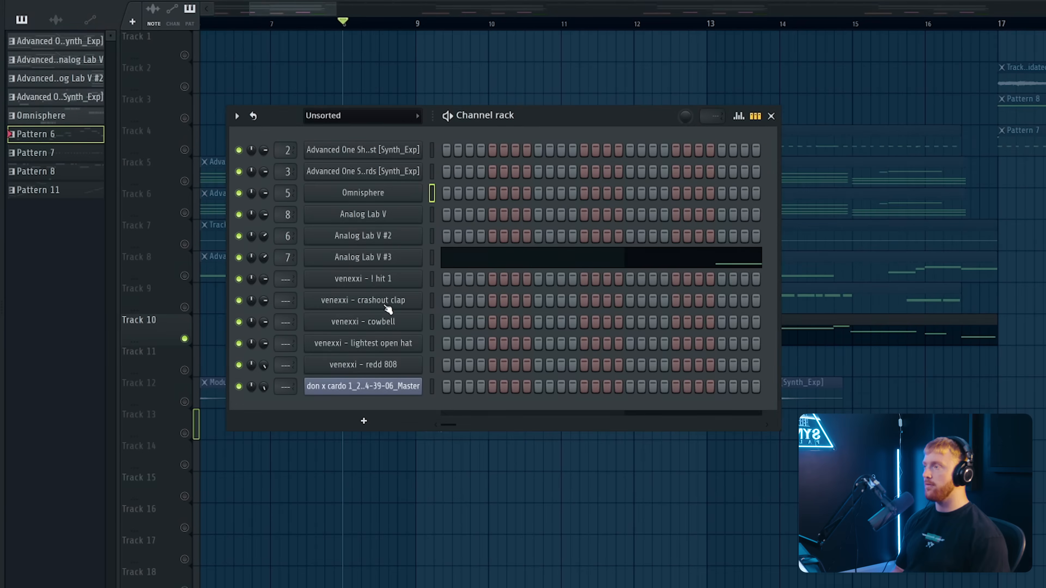
pyautogui.click(363, 257)
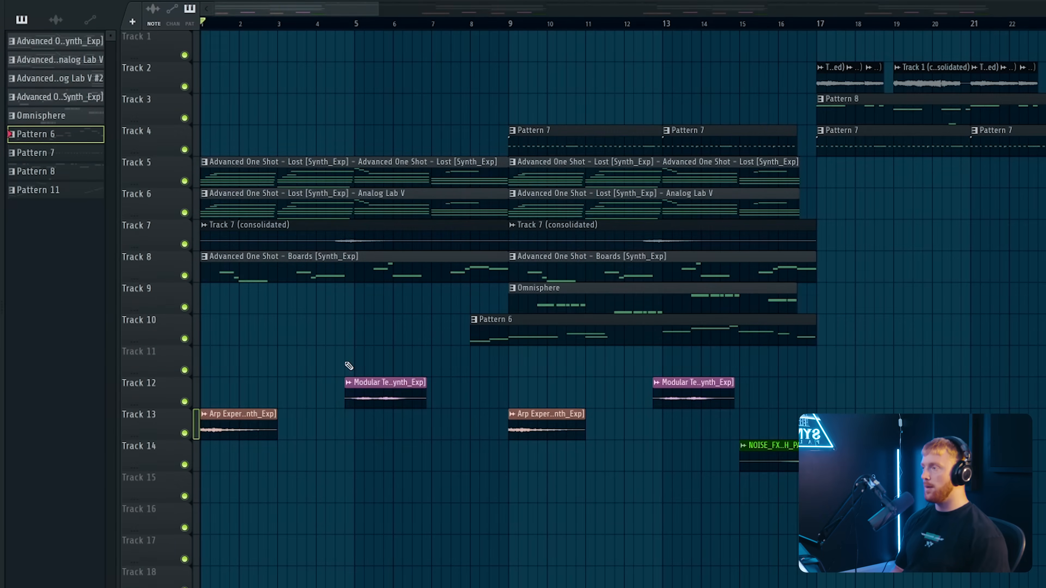
# Solo the Arp Experiments and Modular Textures tracks and play them, jumping to the first Modular Textures clip just before bar 5.
pyautogui.scroll(4, 187, 462)
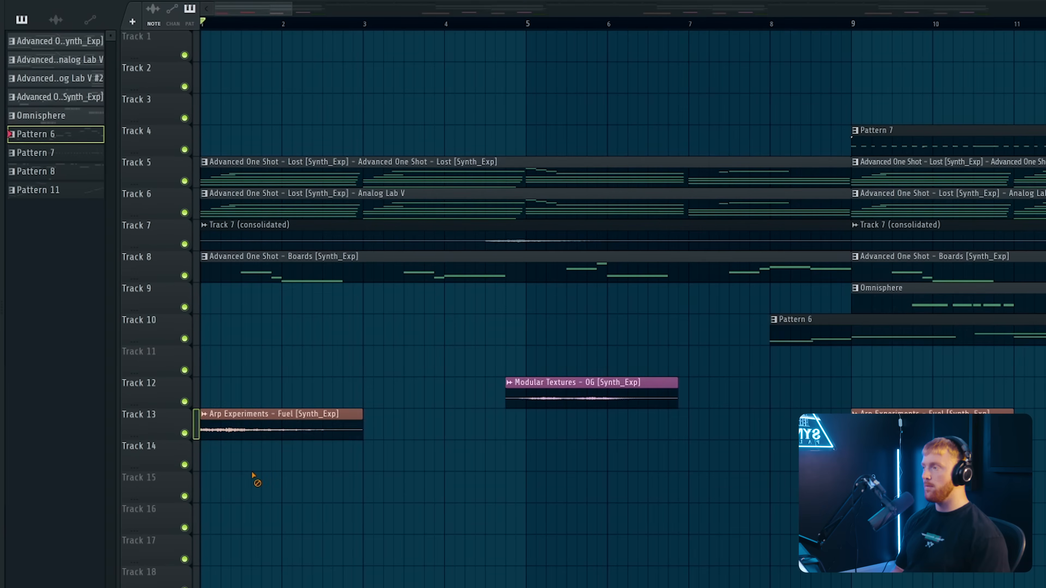
pyautogui.moveTo(576, 365); pyautogui.dragTo(532, 414)
pyautogui.scroll(-3, 532, 413)
pyautogui.keyDown('ctrl'); pyautogui.click(538, 473); pyautogui.keyUp('ctrl')
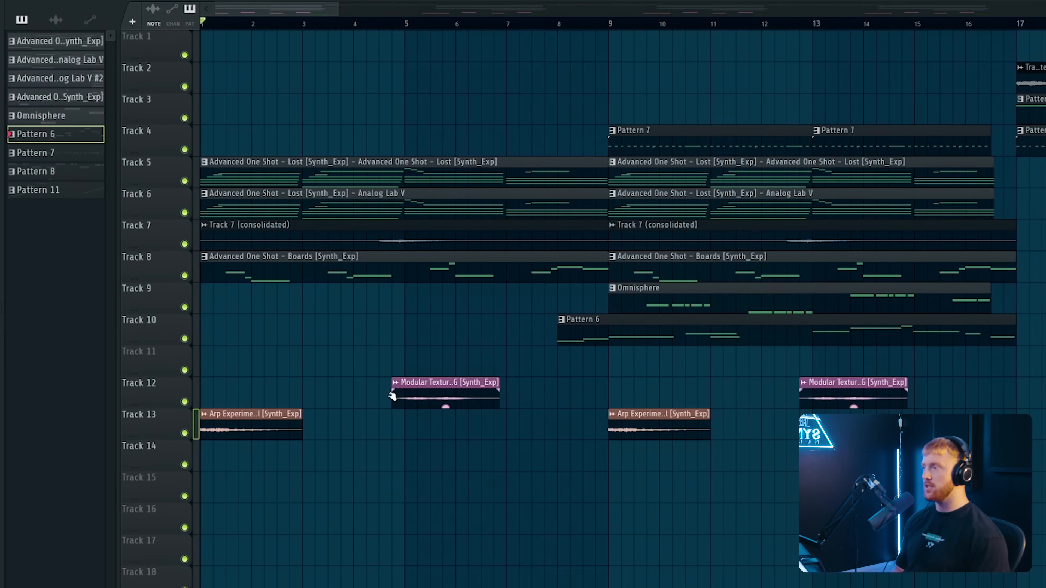
pyautogui.rightClick(185, 432)
pyautogui.press('space')
pyautogui.click(185, 403)
pyautogui.scroll(3, 191, 408)
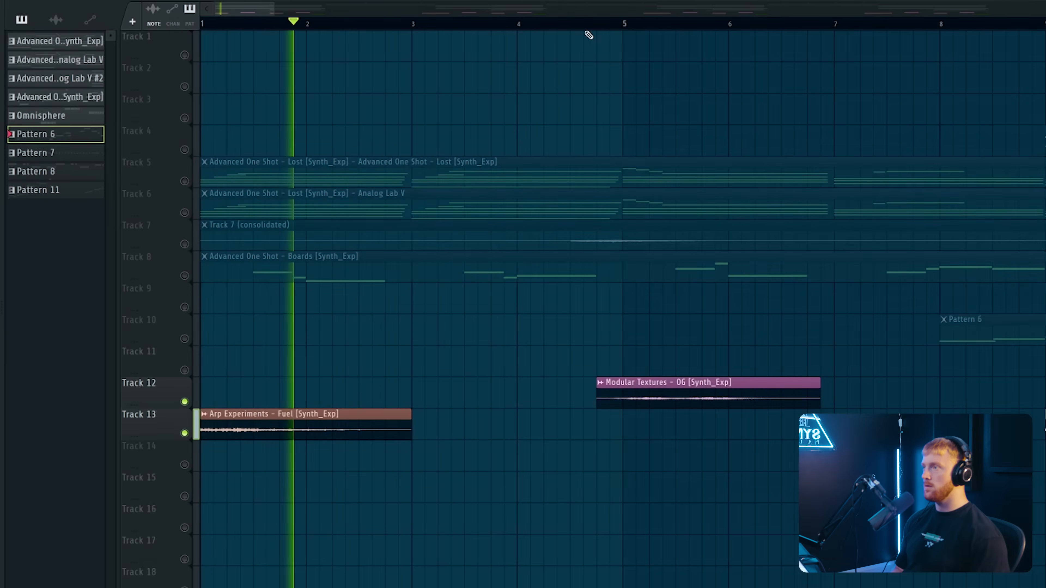
pyautogui.click(600, 26)
pyautogui.scroll(-2, 511, 314)
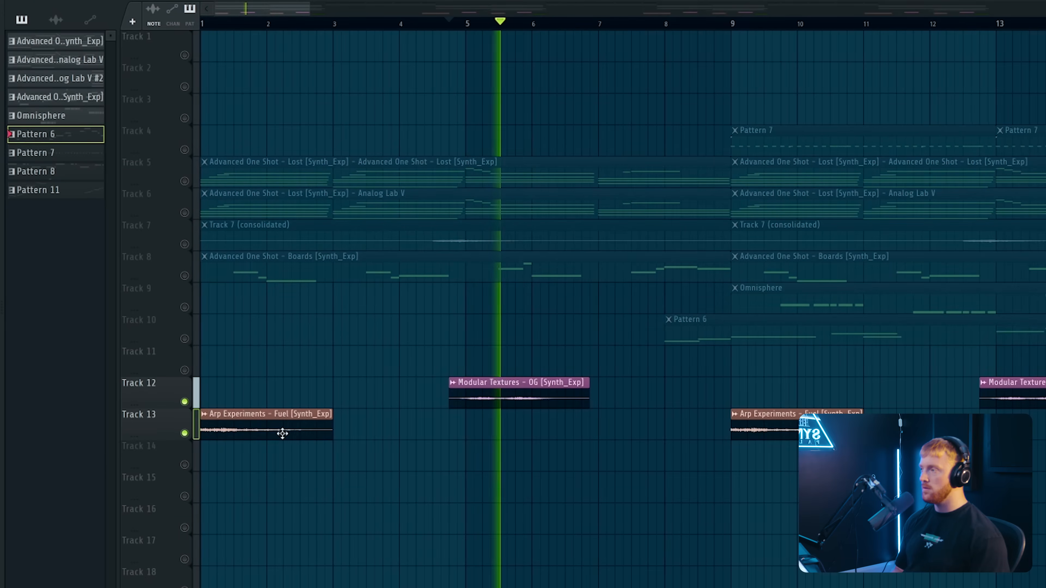
pyautogui.rightClick(185, 402)
pyautogui.press('space')
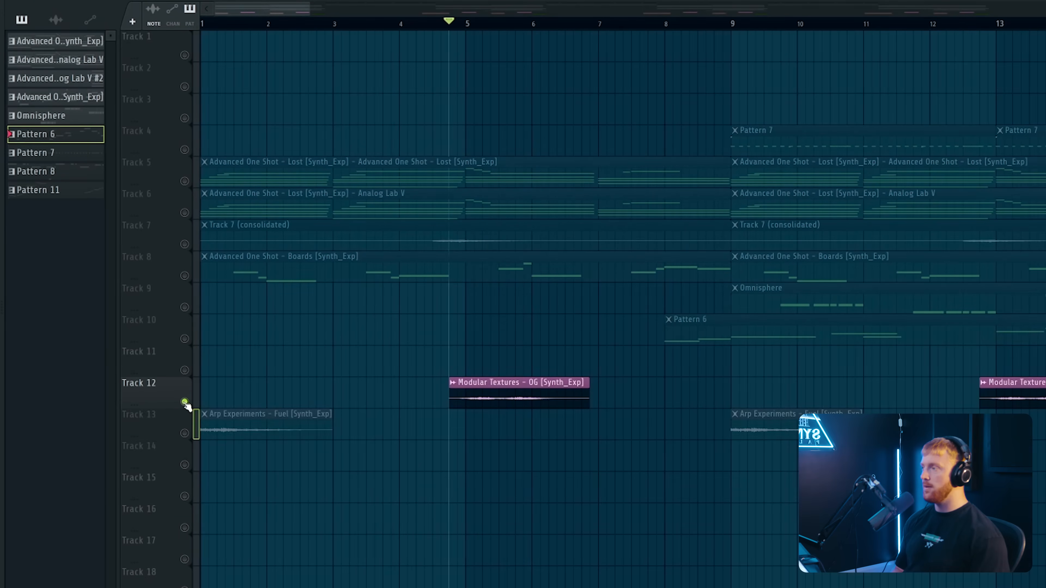
# Solo the consolidated audio on Track 7 and play it from around bar 4.
pyautogui.rightClick(184, 401)
pyautogui.rightClick(184, 243)
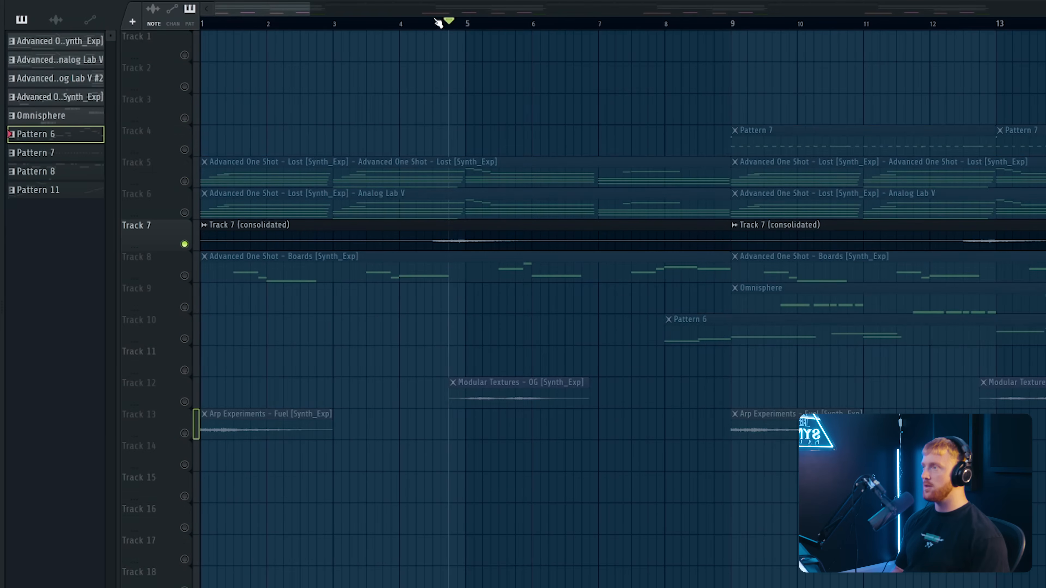
pyautogui.click(478, 242)
pyautogui.press('space')
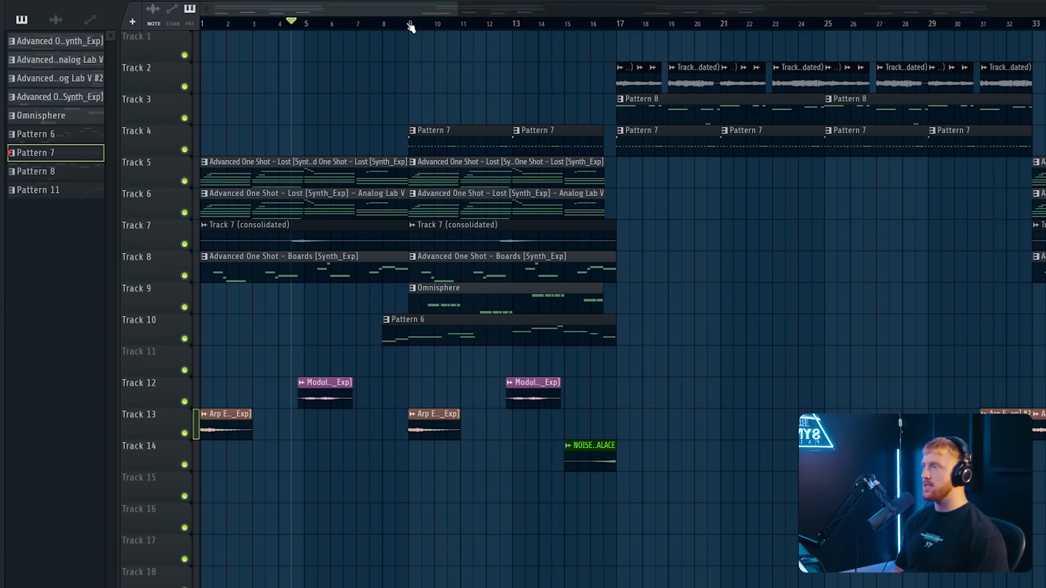
# Solo Track 4, open its Pattern 7 clip and play the drums from bar 9.
pyautogui.click(409, 26)
pyautogui.scroll(3, 416, 95)
pyautogui.rightClick(185, 151)
pyautogui.doubleClick(471, 145)
pyautogui.press('space')
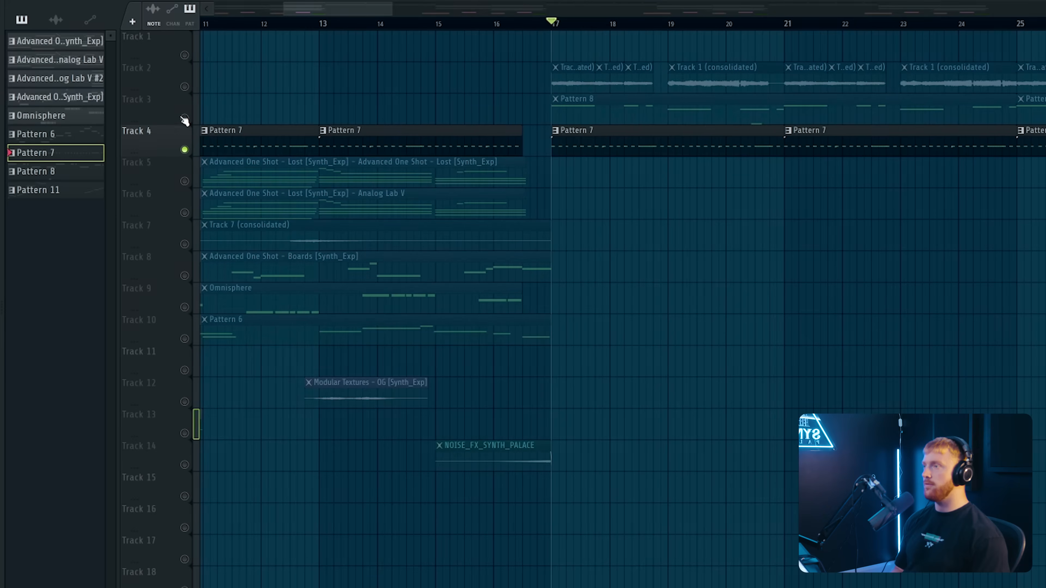
# Solo Track 3, open its Pattern 8 clip at bar 17, and solo the consolidated audio on Track 2.
pyautogui.rightClick(185, 118)
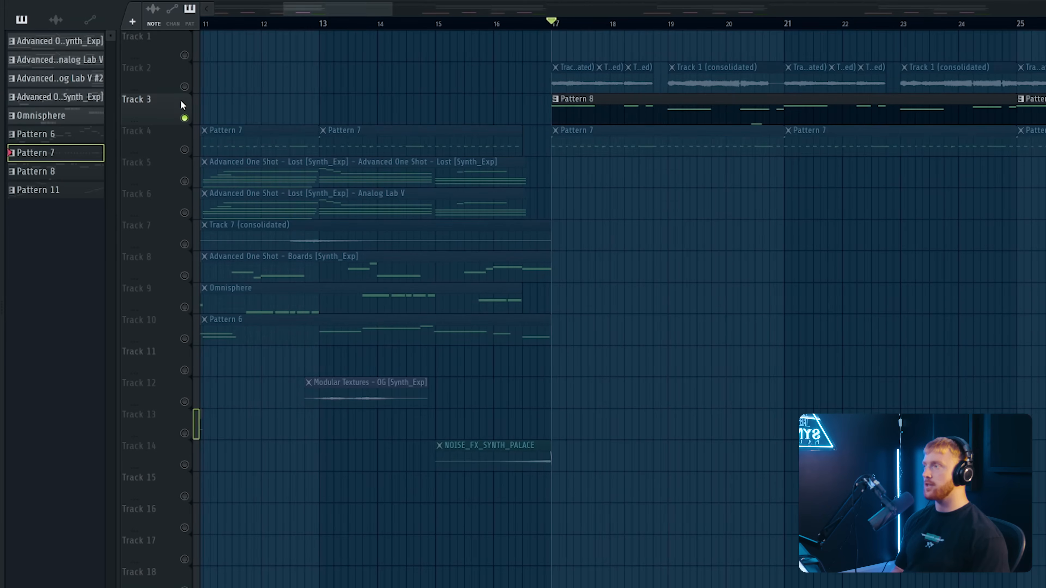
pyautogui.click(185, 87)
pyautogui.hscroll(4, 479, 107)
pyautogui.scroll(1, 479, 107)
pyautogui.doubleClick(480, 107)
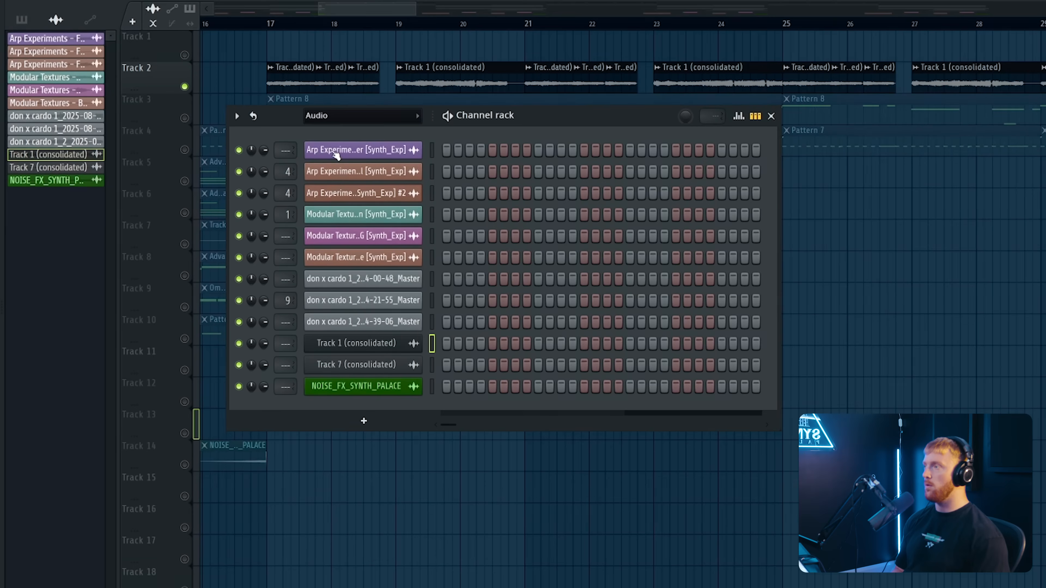
# Show all channels in the channel rack and open the don x cardo sample channel used by Pattern 11.
pyautogui.click(332, 117)
pyautogui.click(329, 131)
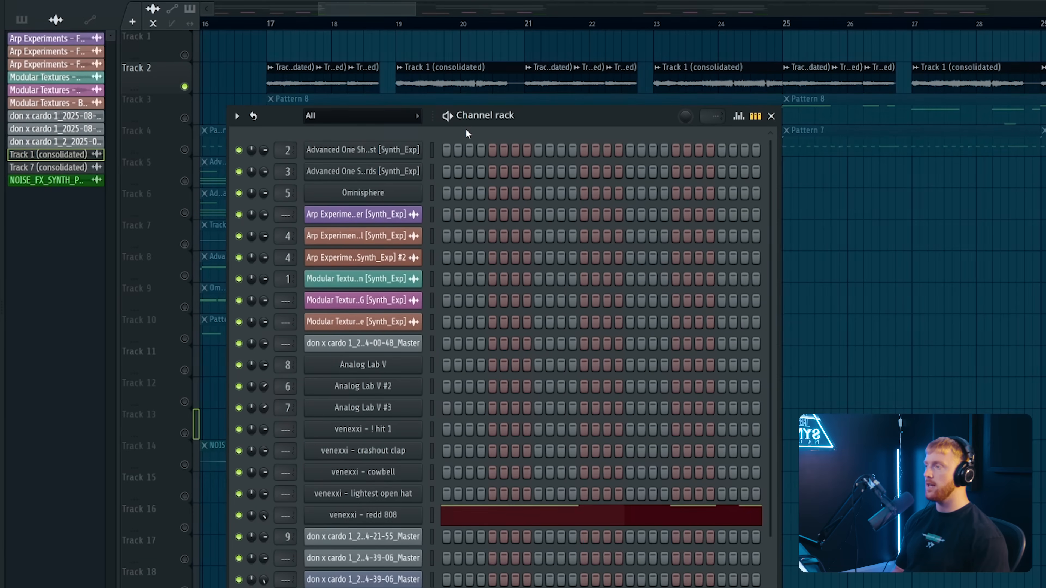
pyautogui.scroll(-3, 482, 320)
pyautogui.scroll(-1, 472, 2)
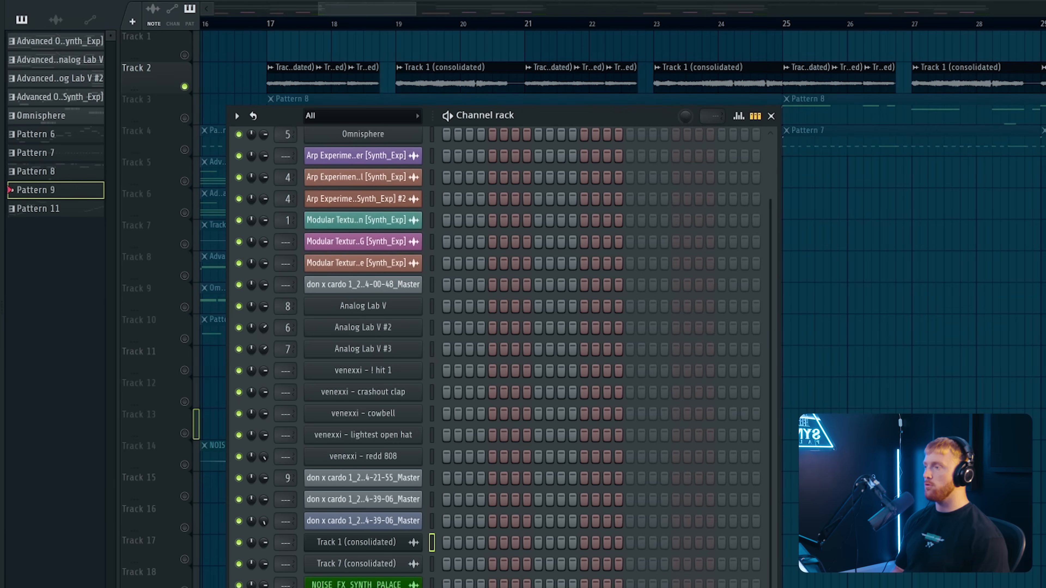
pyautogui.scroll(-1, 471, 2)
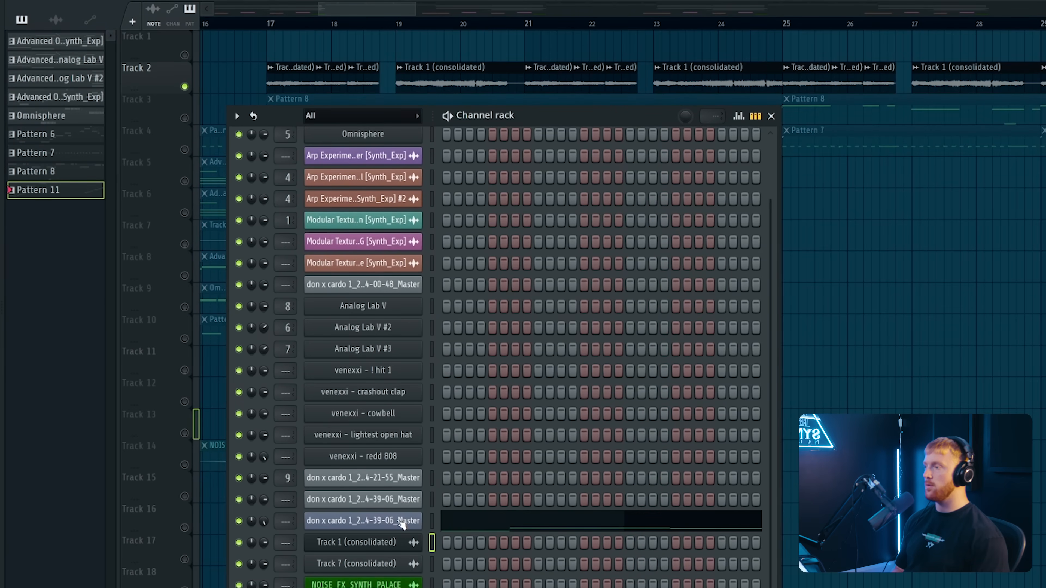
pyautogui.click(401, 522)
# Return to the playlist and play the soloed Track 1 (consolidated) clips on Track 2 from bar 17.
pyautogui.press('F5')
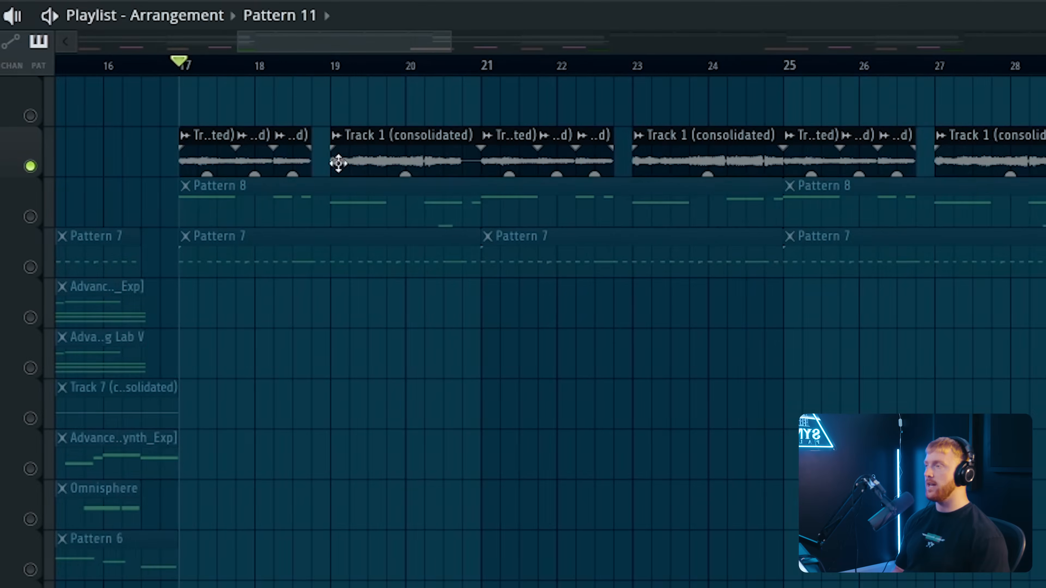
pyautogui.scroll(2, 339, 164)
pyautogui.press('space')
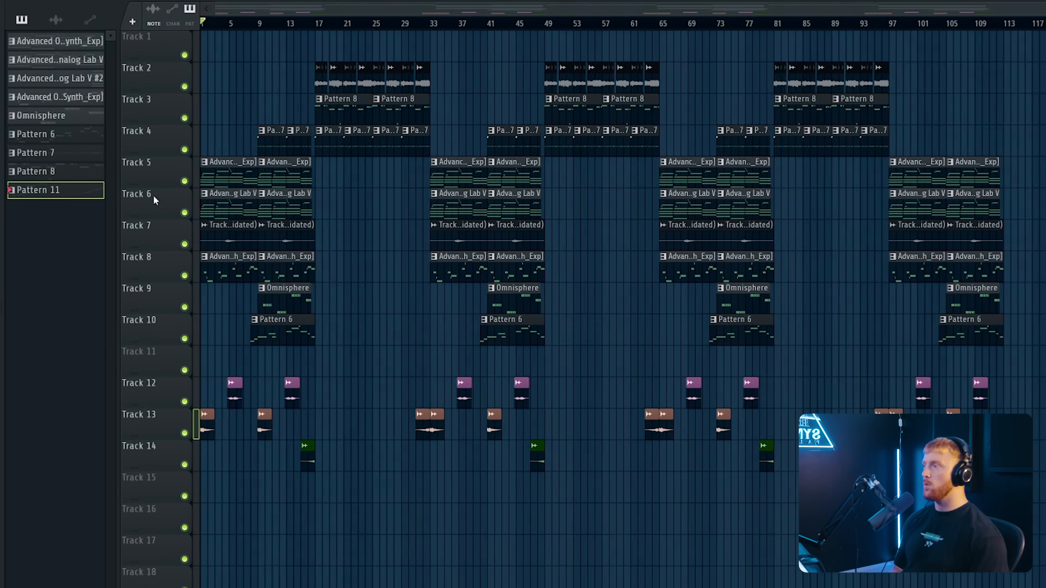
pyautogui.scroll(3, 138, 208)
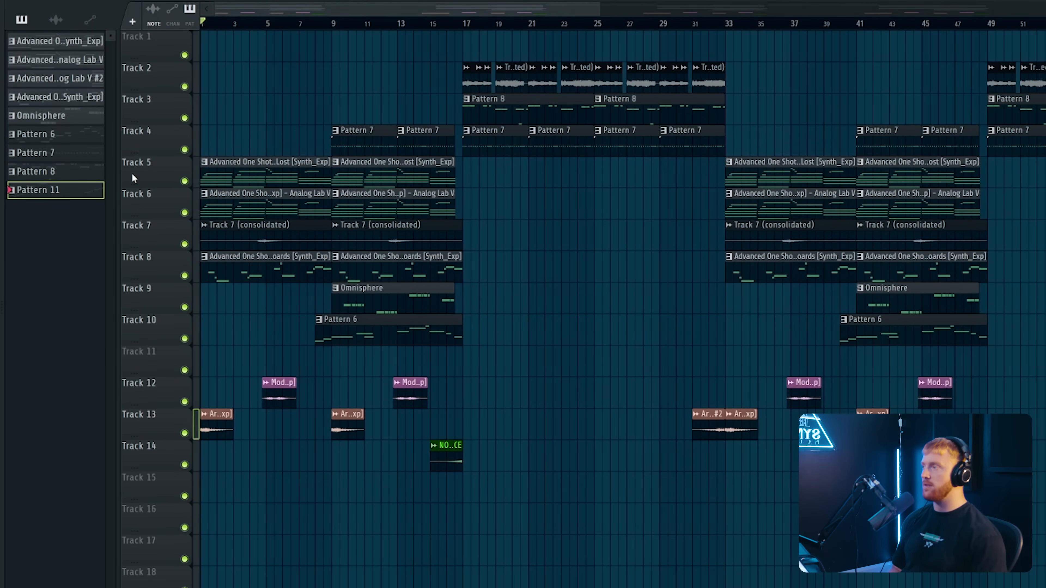
pyautogui.scroll(2, 130, 178)
pyautogui.scroll(-5, 198, 103)
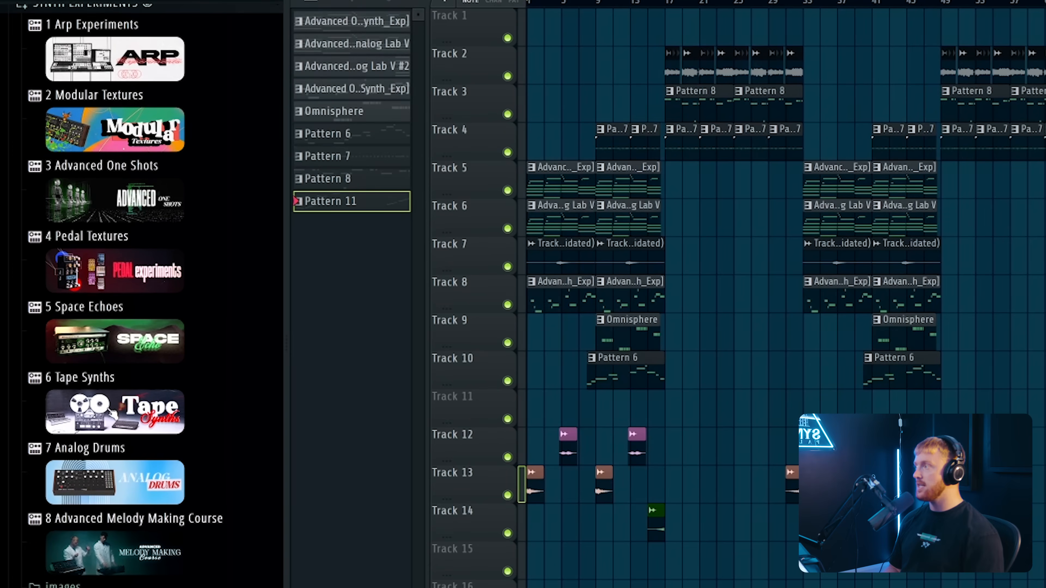
pyautogui.scroll(2, 124, 437)
pyautogui.scroll(-2, 124, 436)
pyautogui.scroll(1, 125, 437)
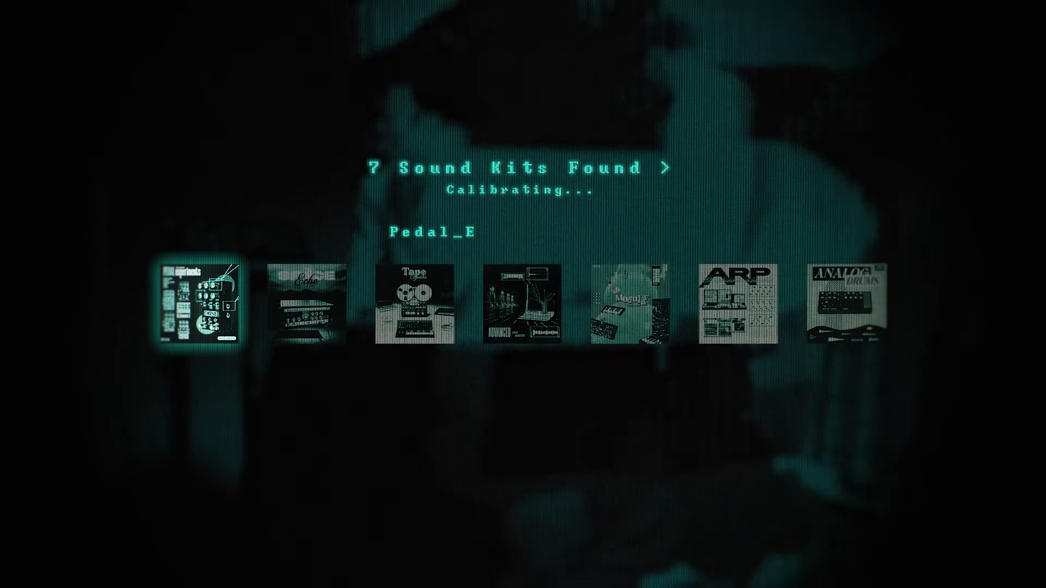